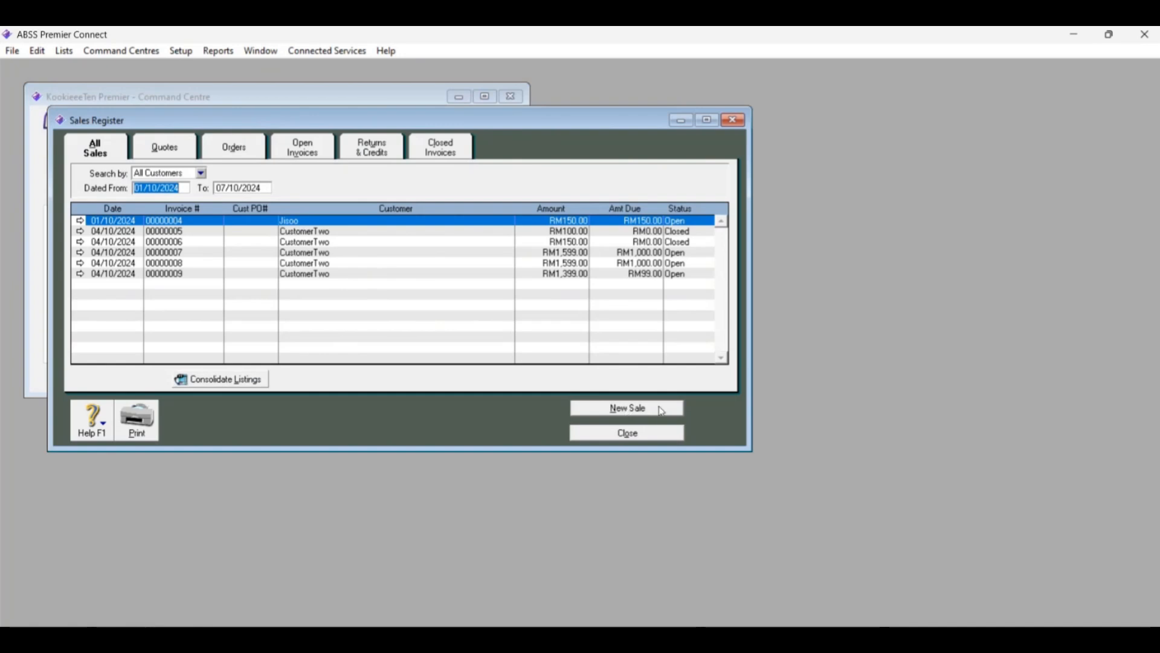
Step: Start a new sales invoice for the customer CustomerTwo
click(658, 413)
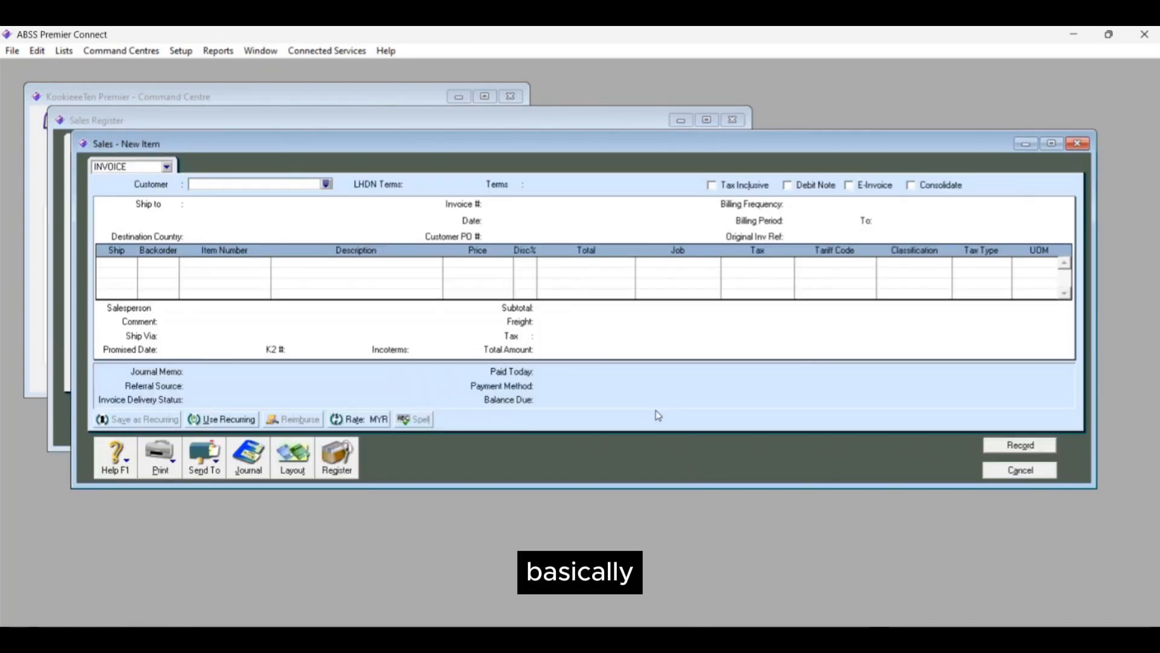
click(325, 185)
click(450, 264)
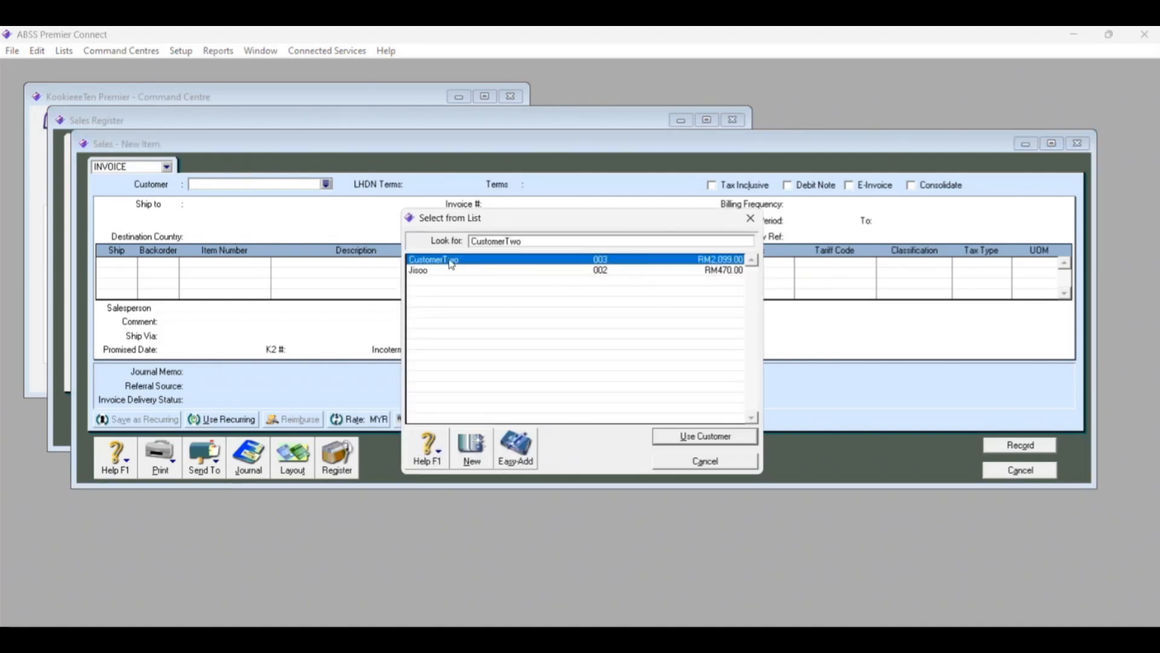
click(712, 443)
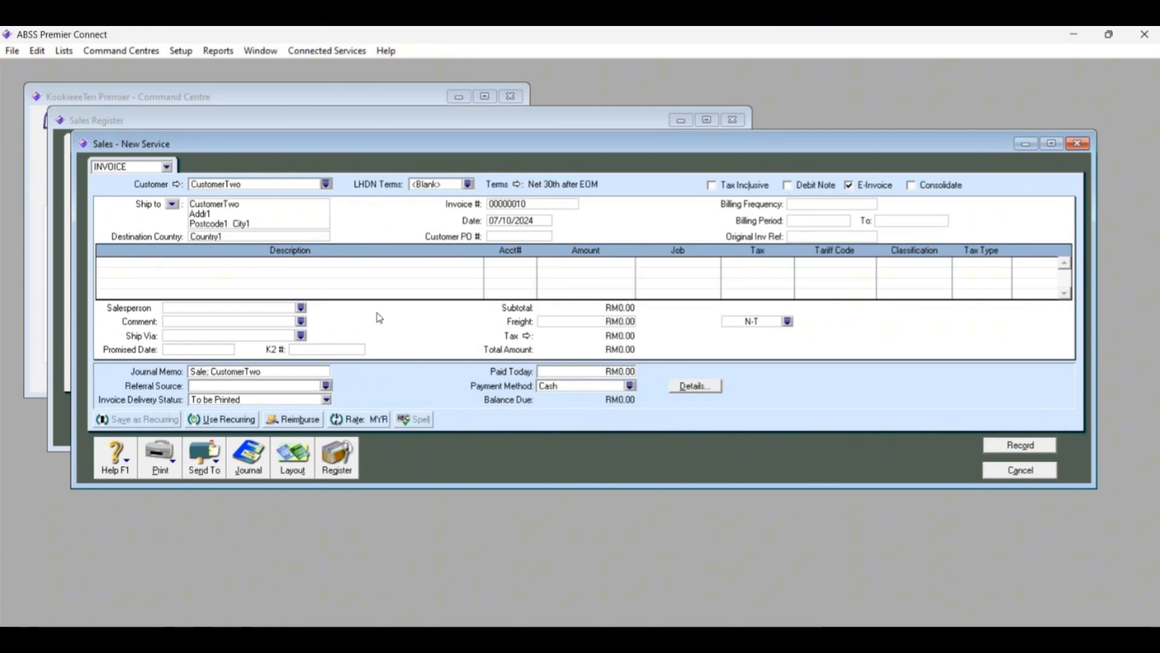
Step: Switch the invoice to the Item layout and accept erasing its line items
click(293, 459)
click(454, 329)
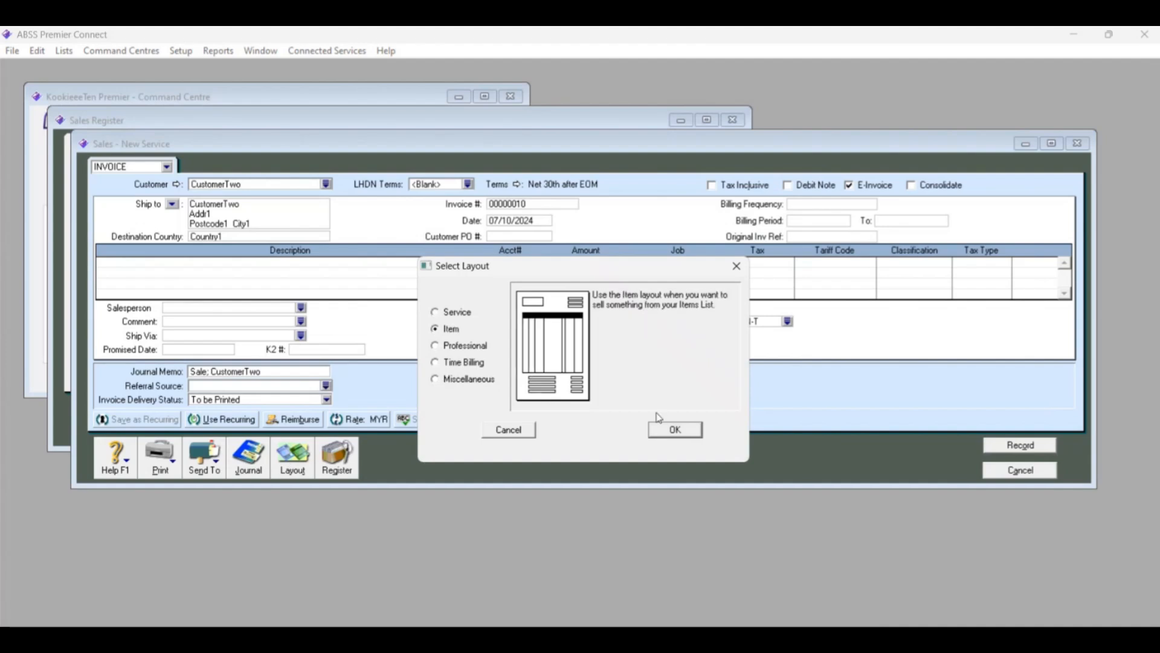
click(675, 430)
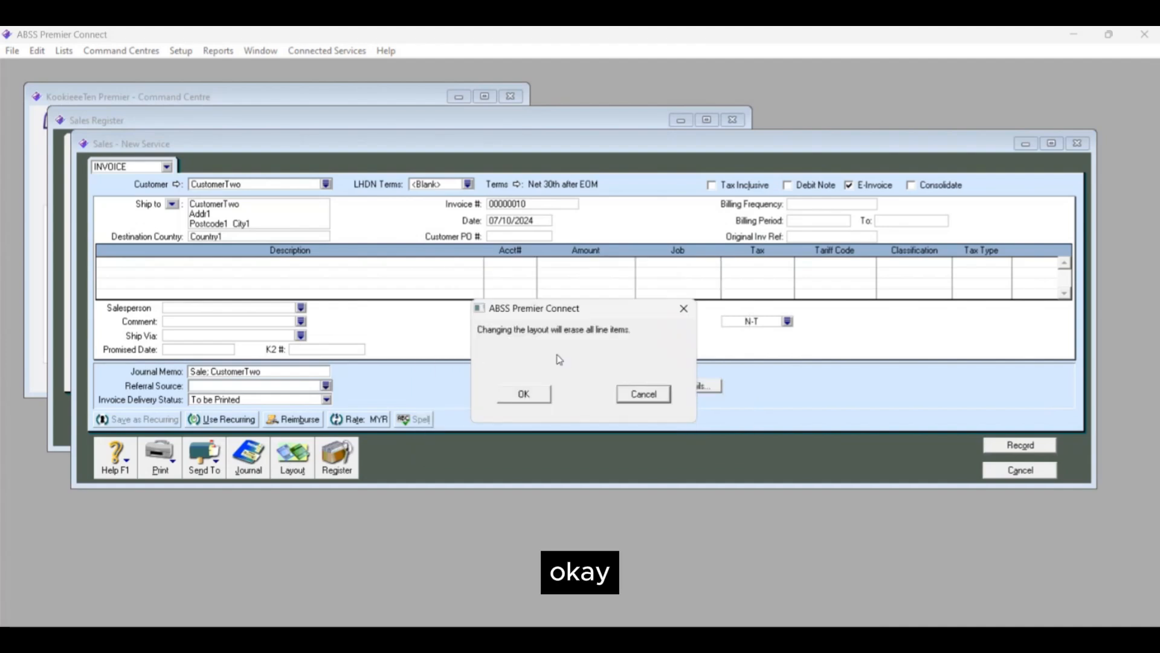
click(524, 394)
Step: Set the invoice's LHDN terms to 30D (30 Days)
click(469, 184)
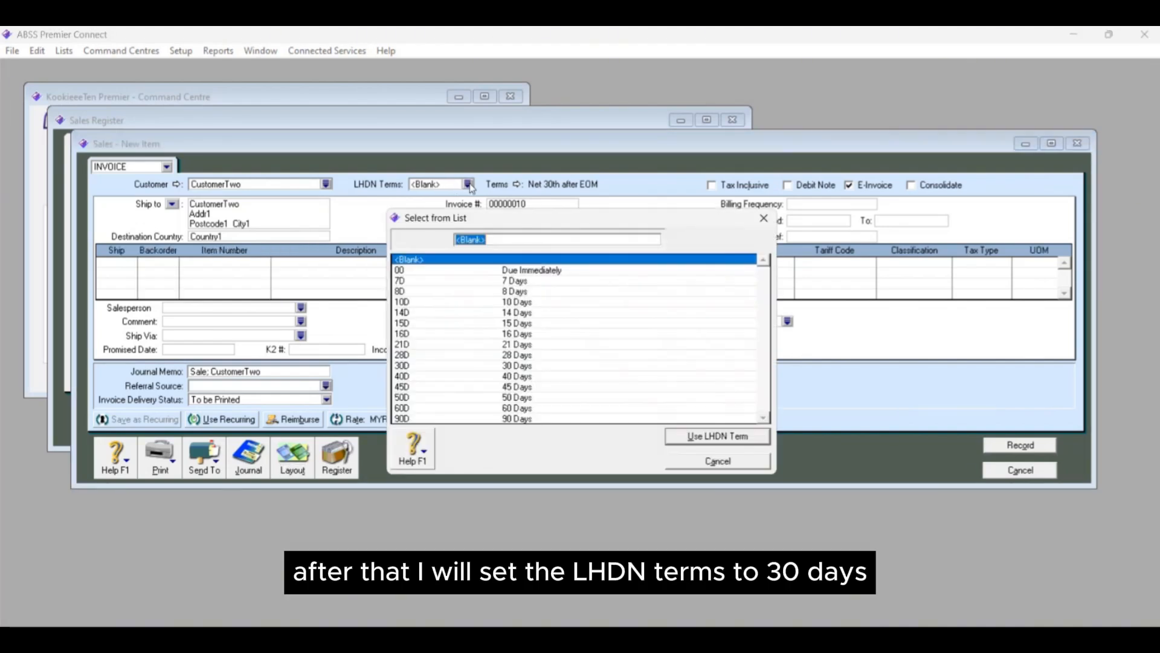
click(439, 366)
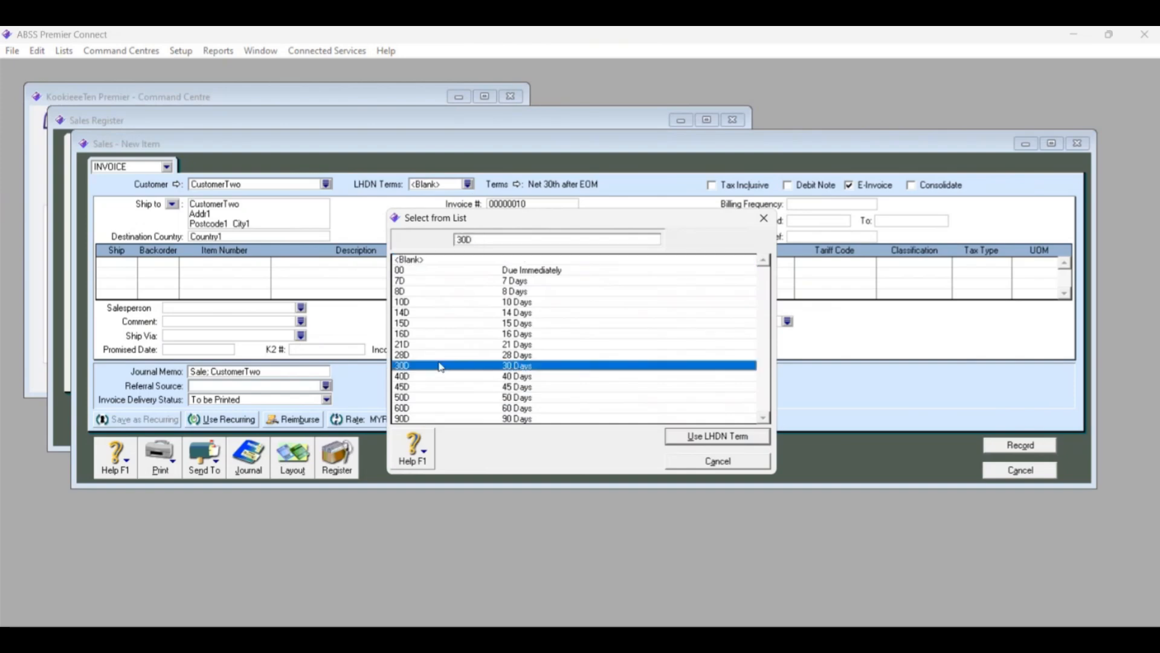
click(731, 437)
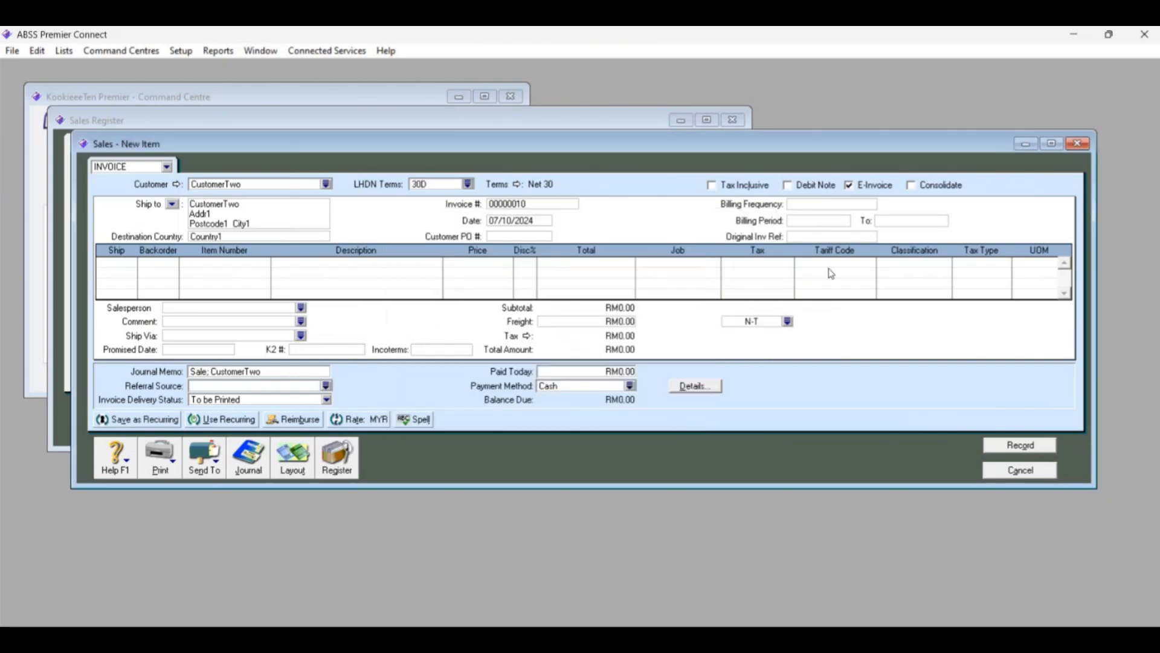
Step: Set the billing frequency to Monthly and the billing period from 01/10/2024 to 31/10/2024
click(823, 208)
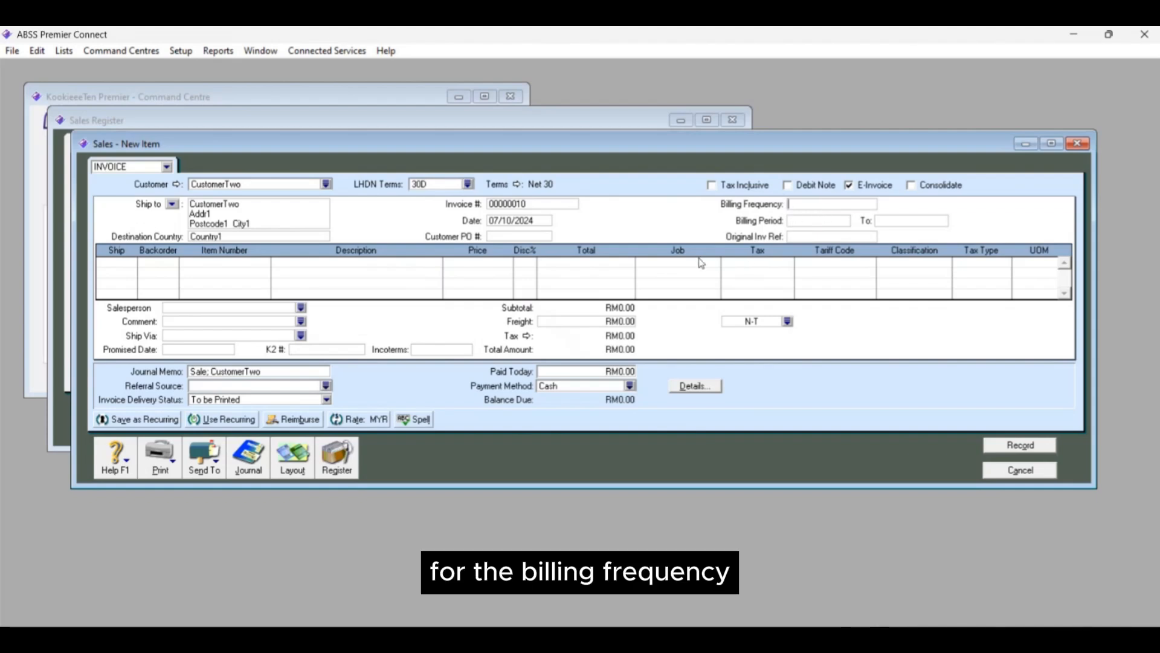
text(Month)
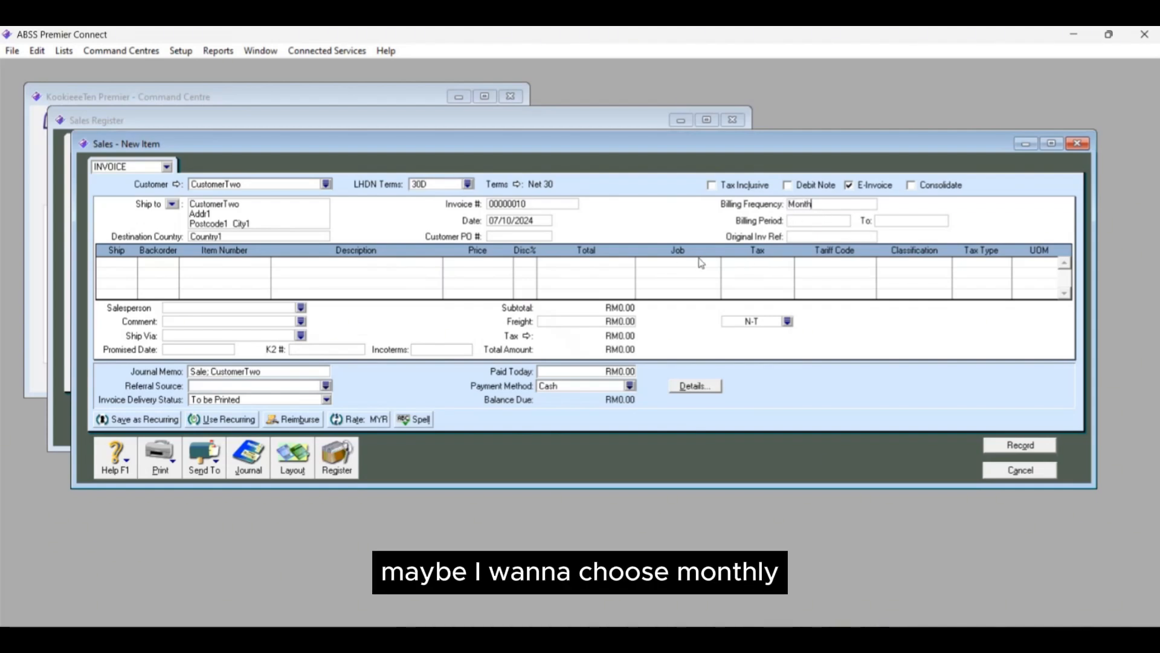
text(ly)
key(Tab)
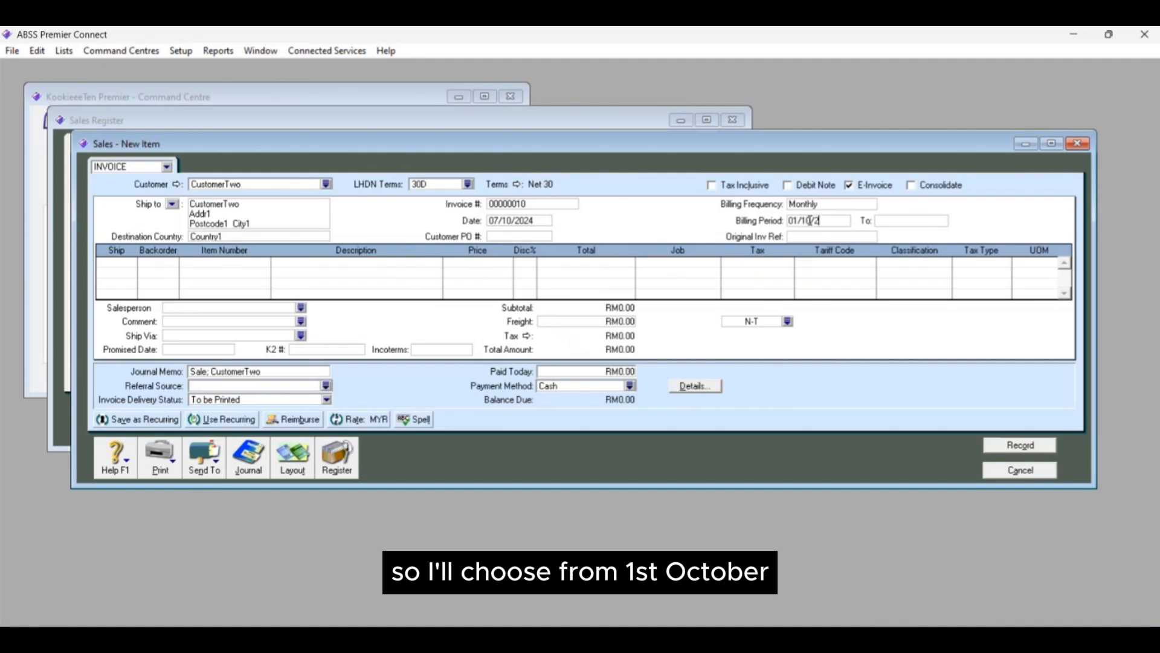
text(4)
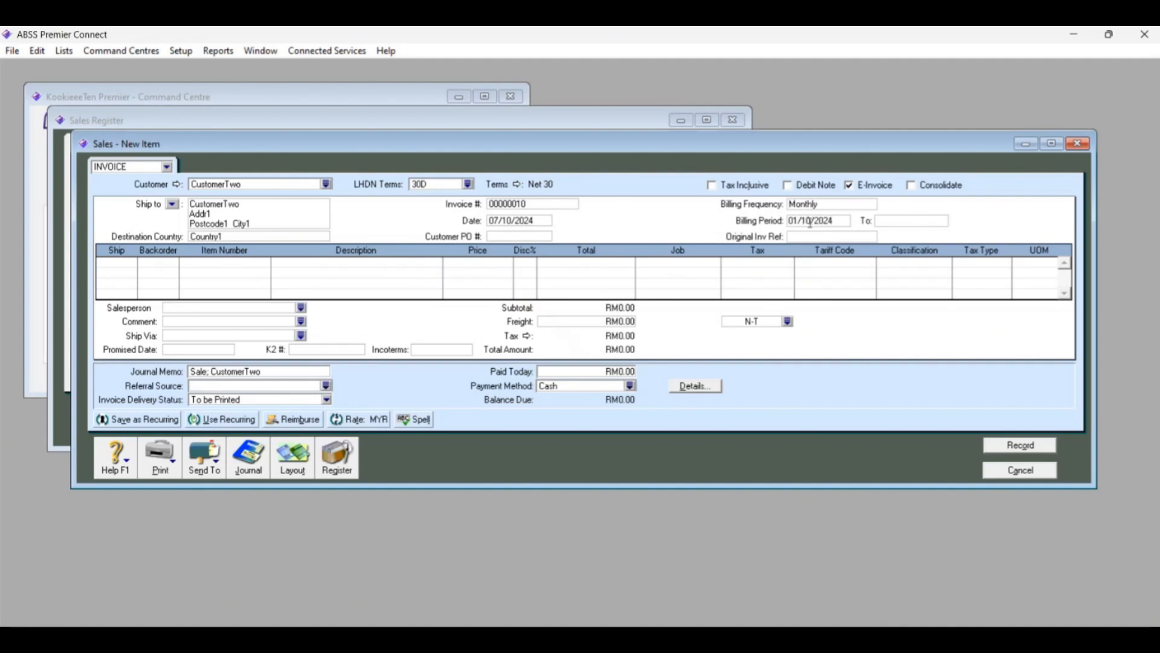
click(905, 226)
text(31/10/2024)
Step: Add an invoice line for 1 Laptop (item 002) at a price of RM2,500
click(126, 266)
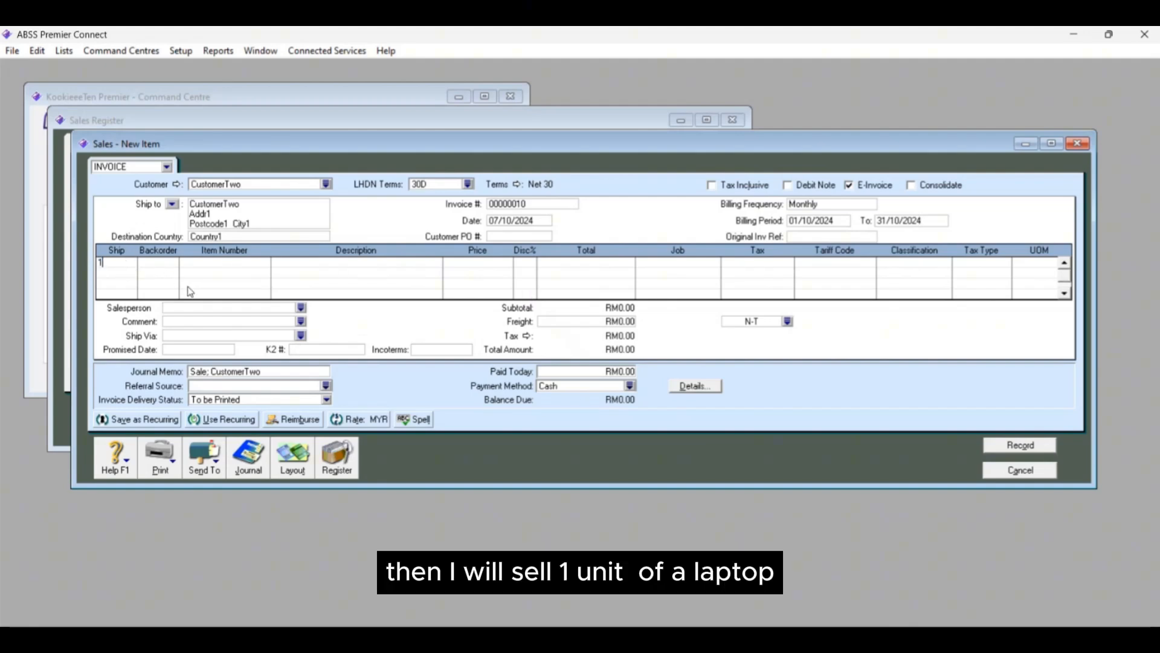
key(Tab)
key(Tab)
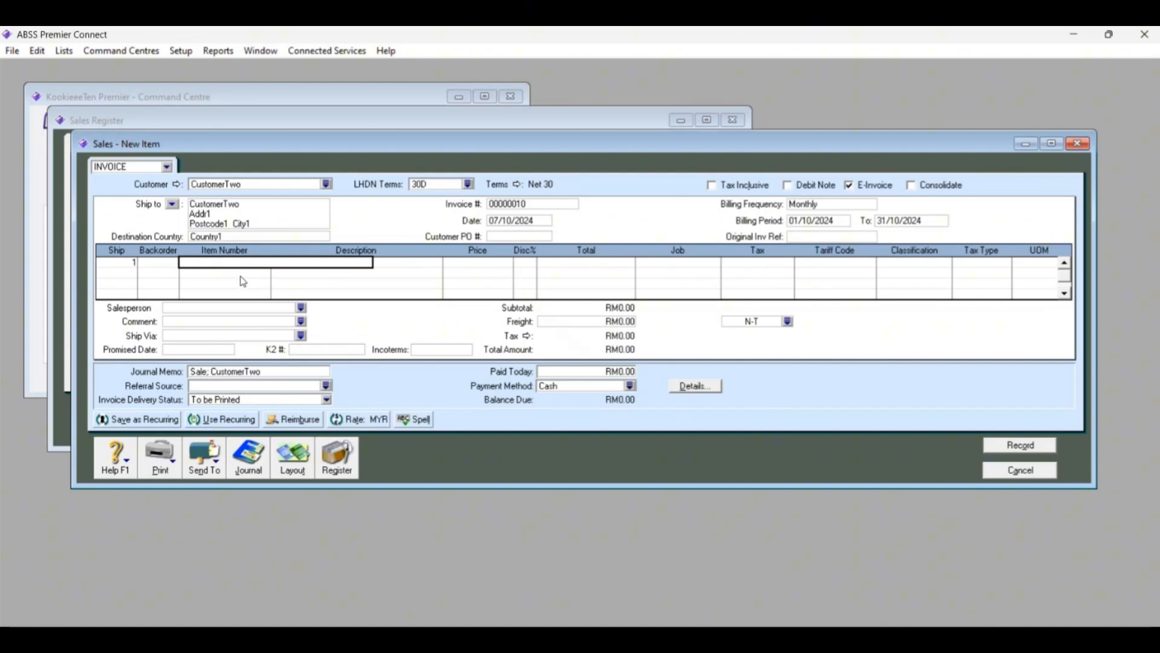
key(Tab)
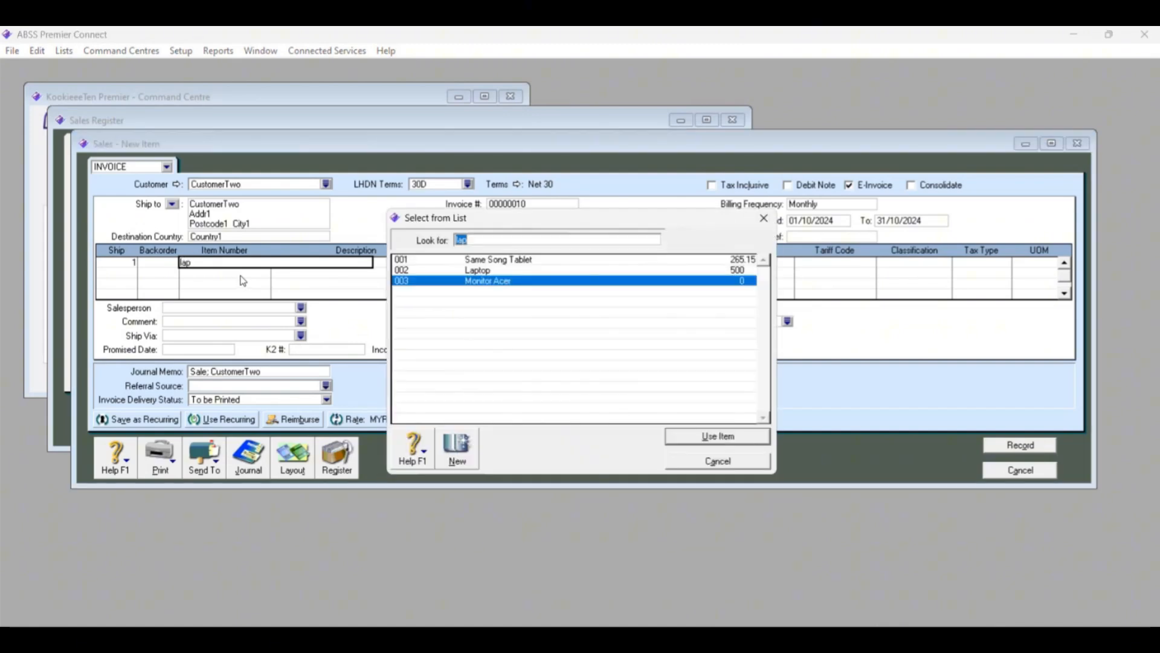
click(466, 282)
click(478, 271)
click(701, 436)
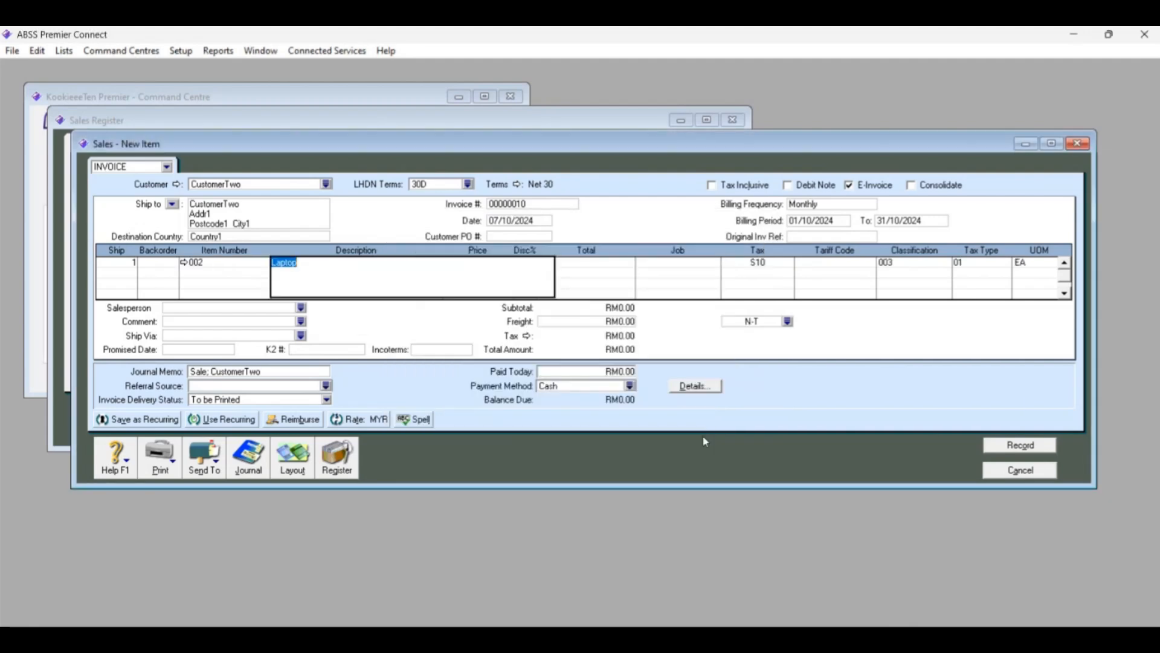
key(Tab)
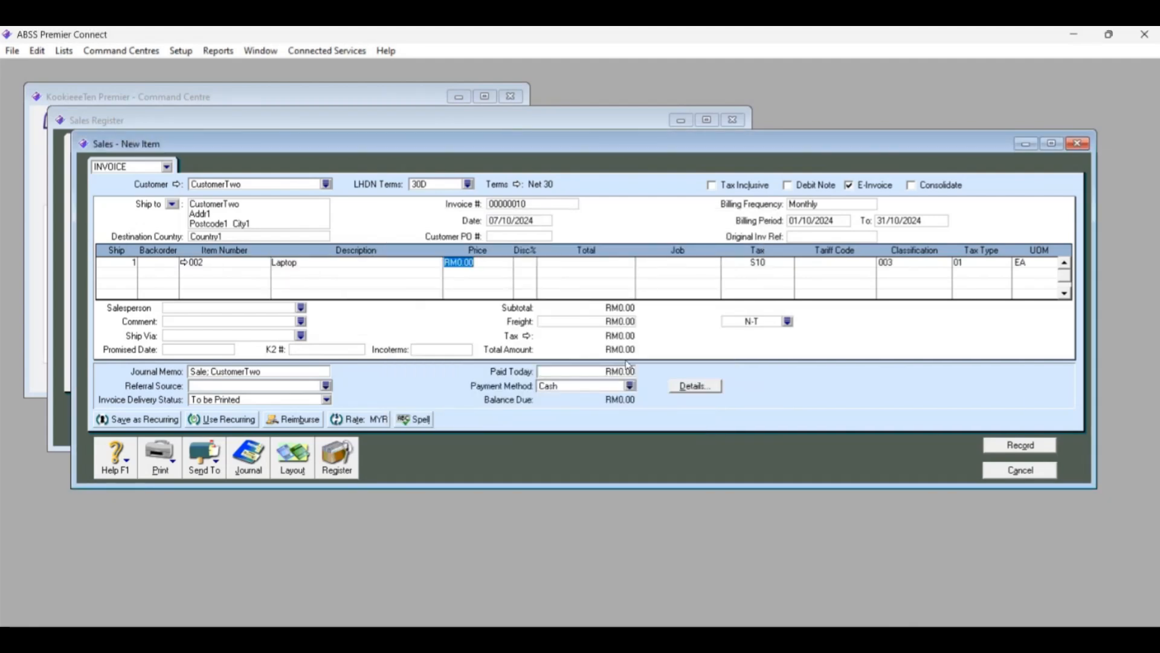
text(2500)
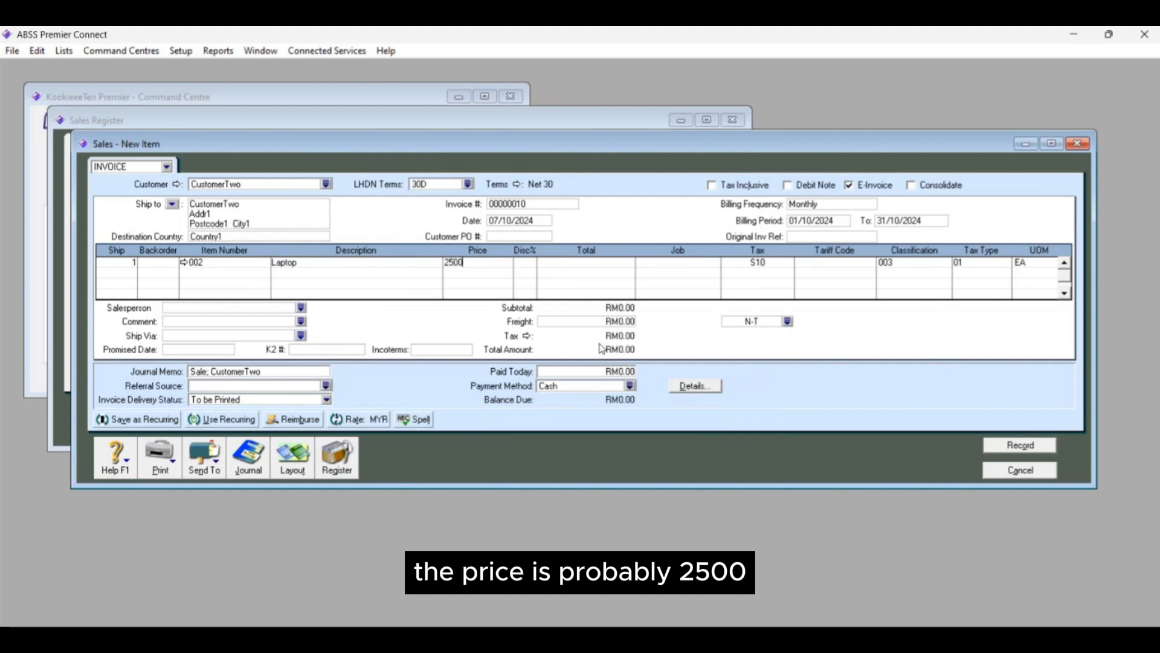
key(Tab)
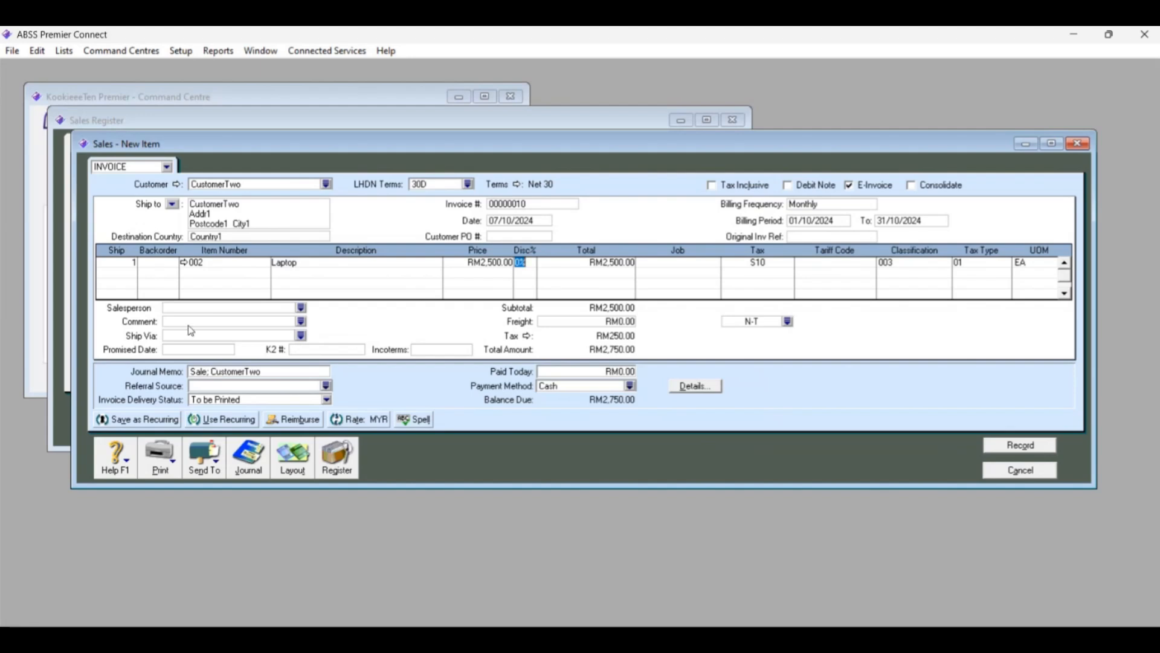
Step: Add a second invoice line for 2 units of Same Song Tablet (item 001) at a price of RM1,399
click(132, 276)
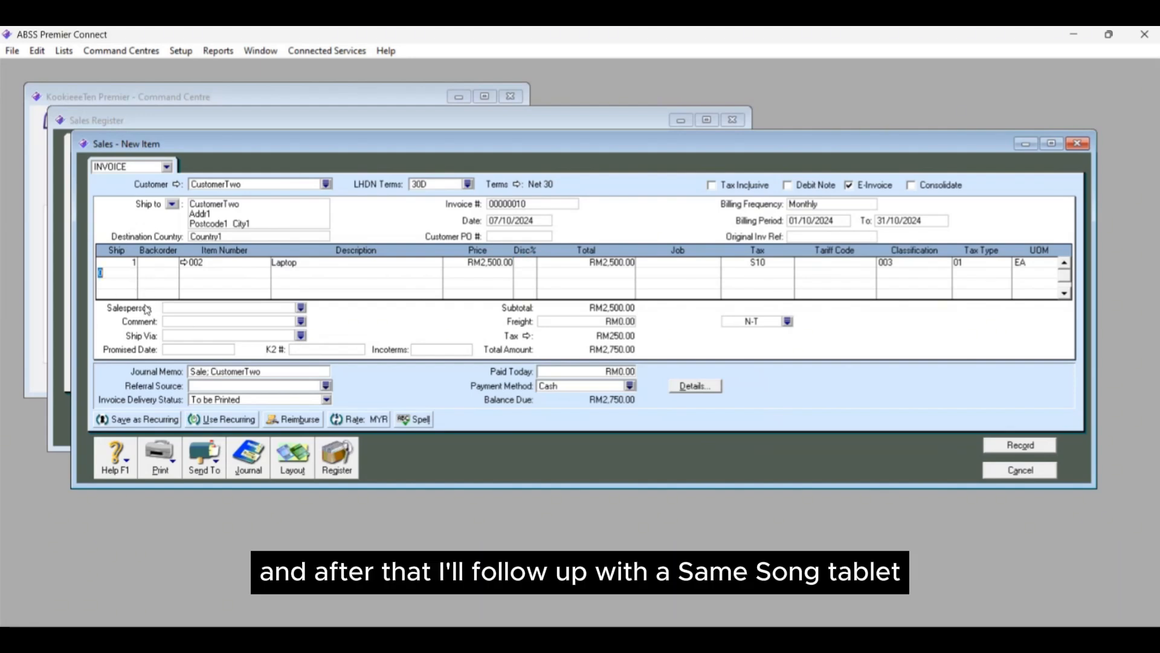
text(2)
key(Tab)
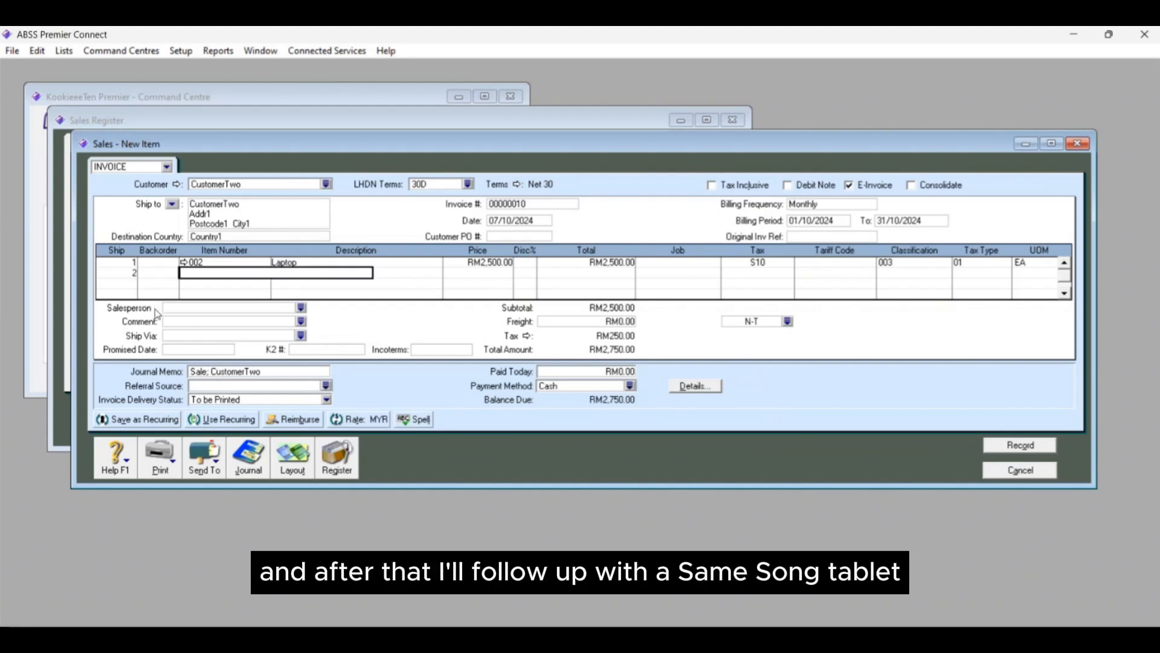
text(same)
key(Tab)
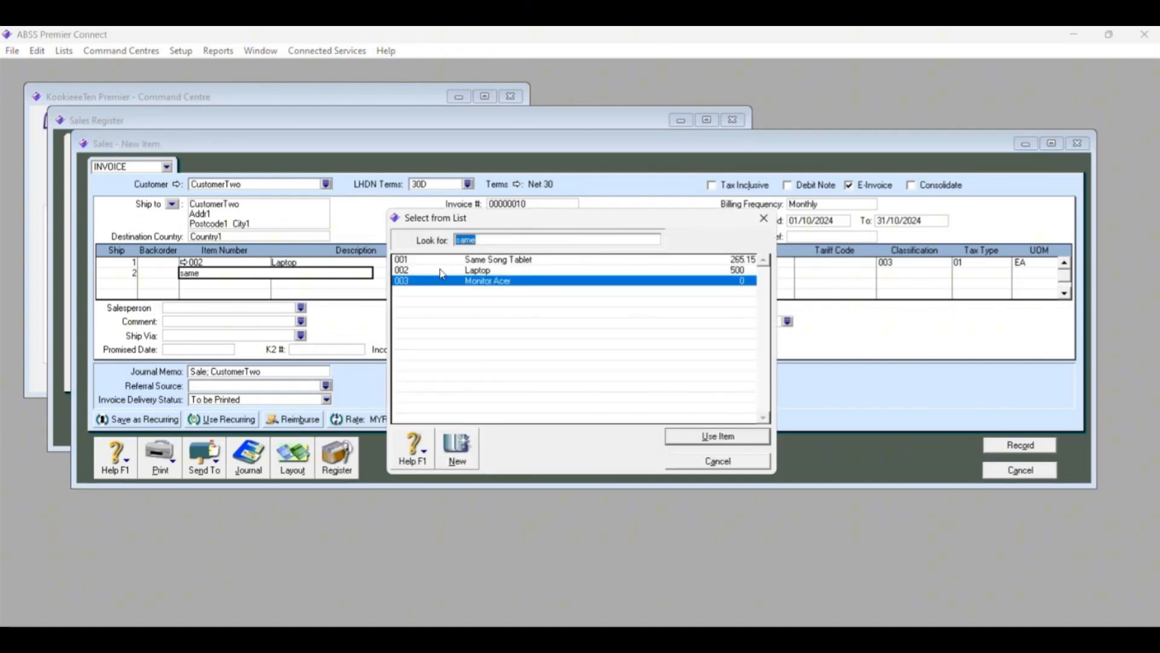
click(474, 260)
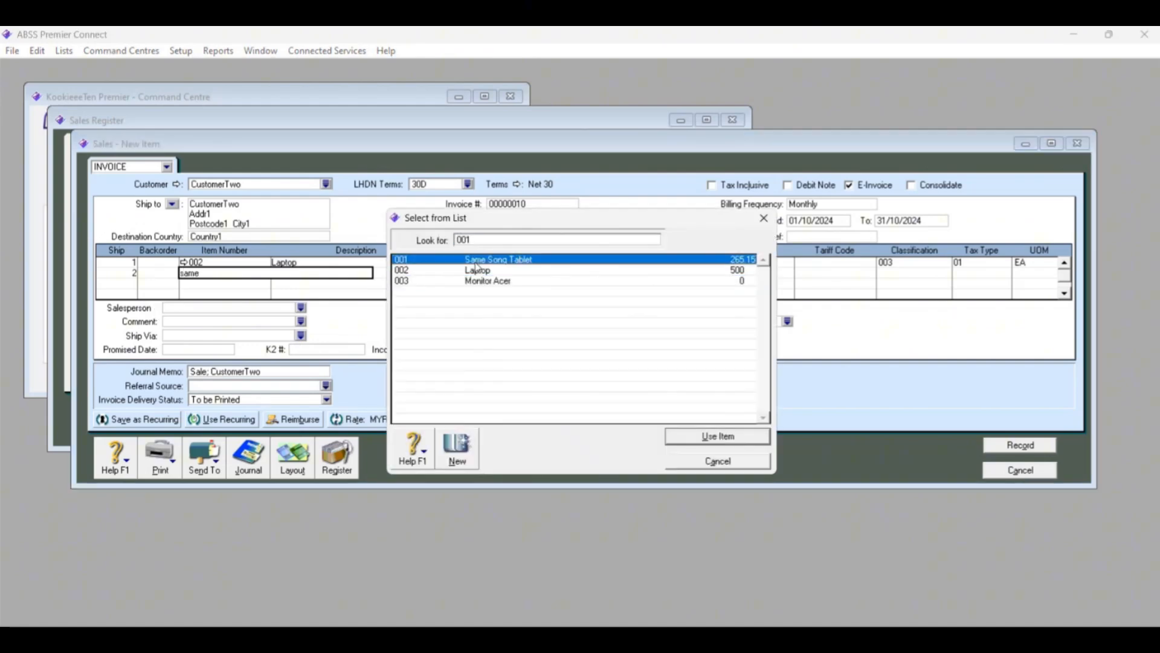
click(743, 436)
key(Tab)
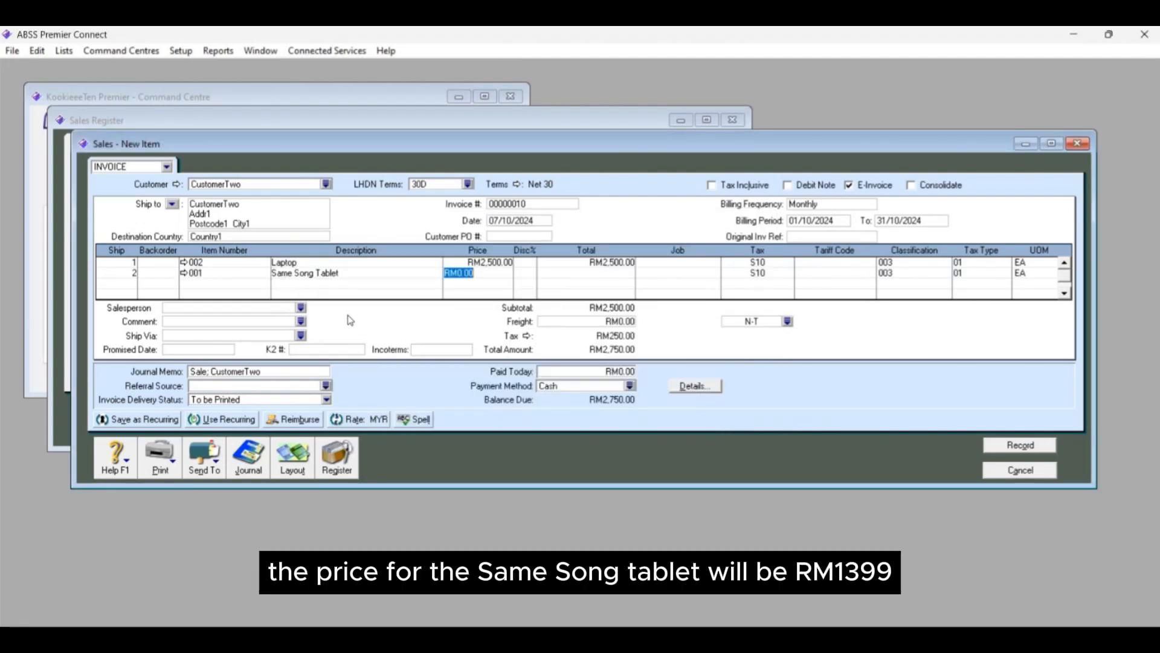
text(1,399)
key(Tab)
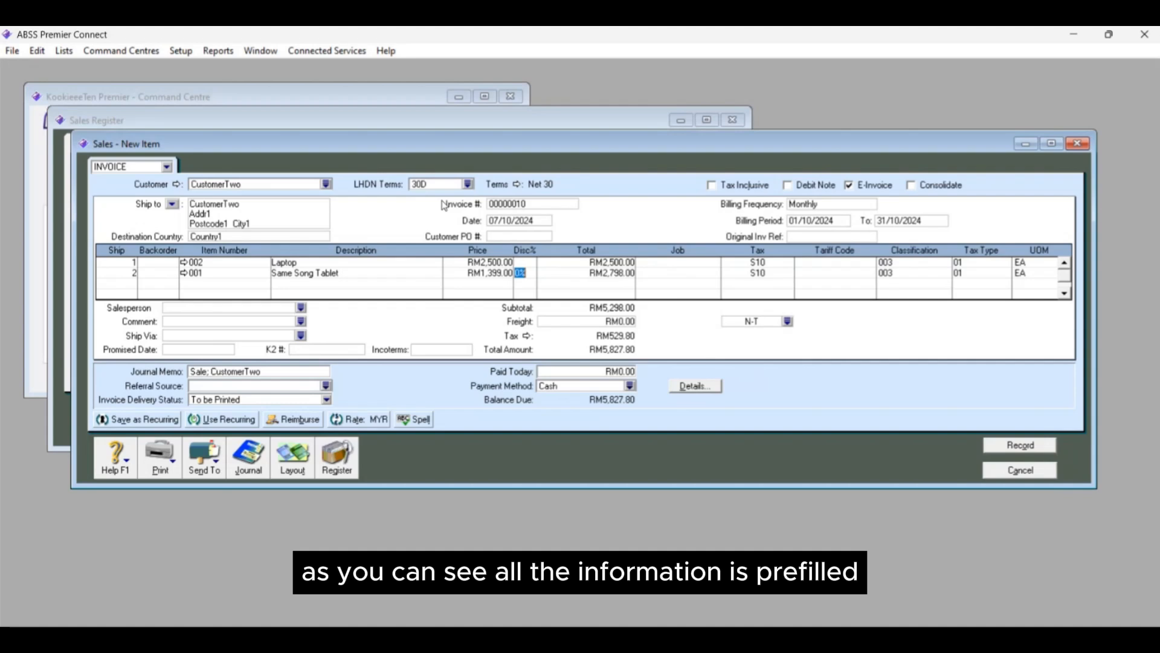
key(Tab)
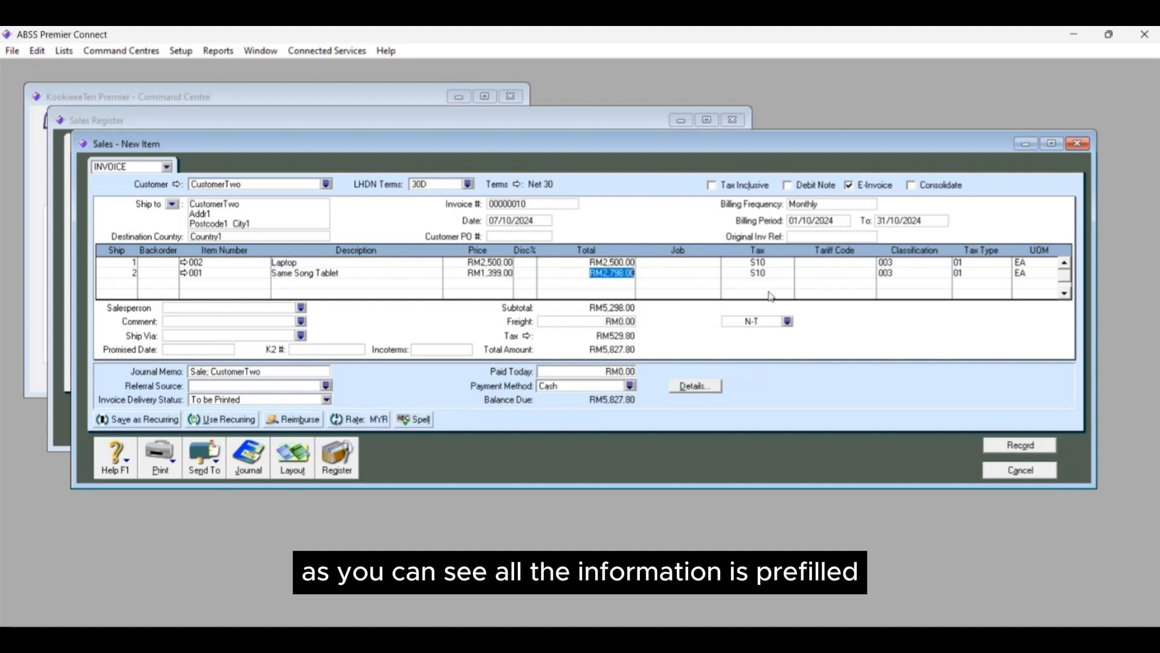
key(Tab)
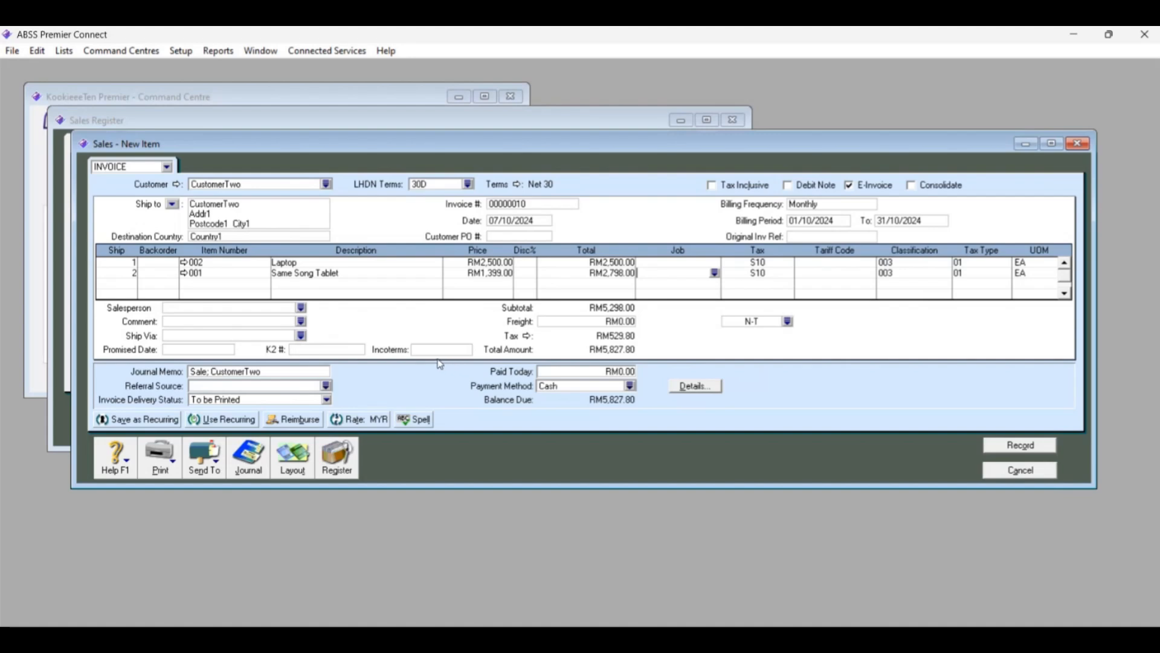
Step: Enter 827.80 as the amount paid today with Cheque as the payment method, and accept the applied payment details
click(592, 371)
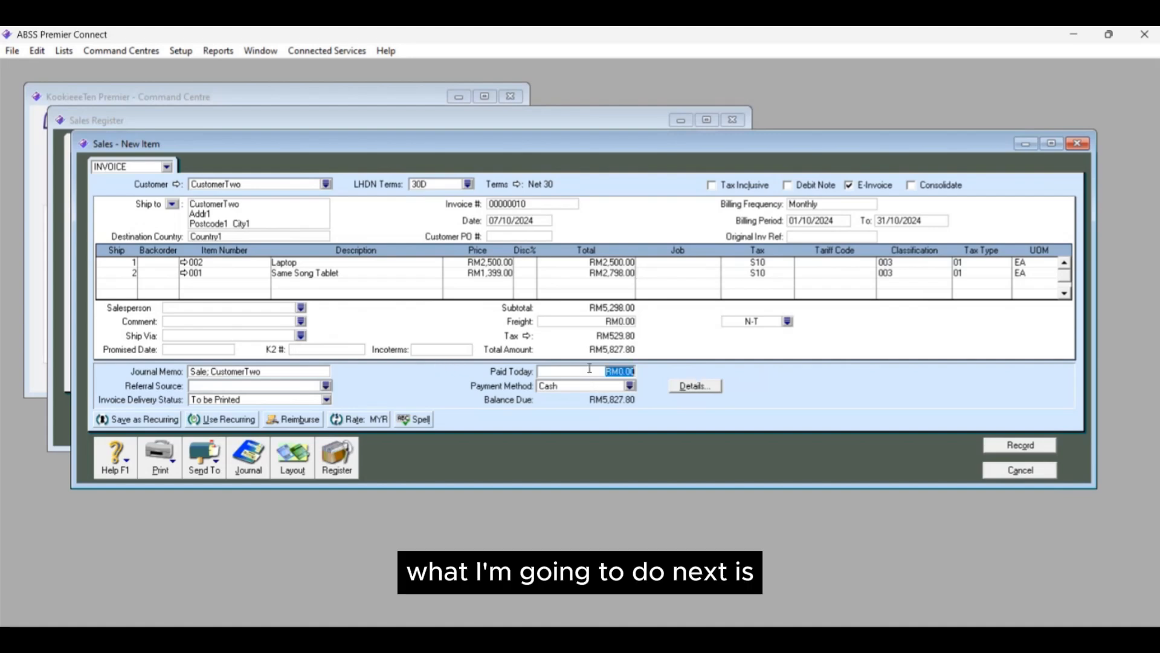
text(8)
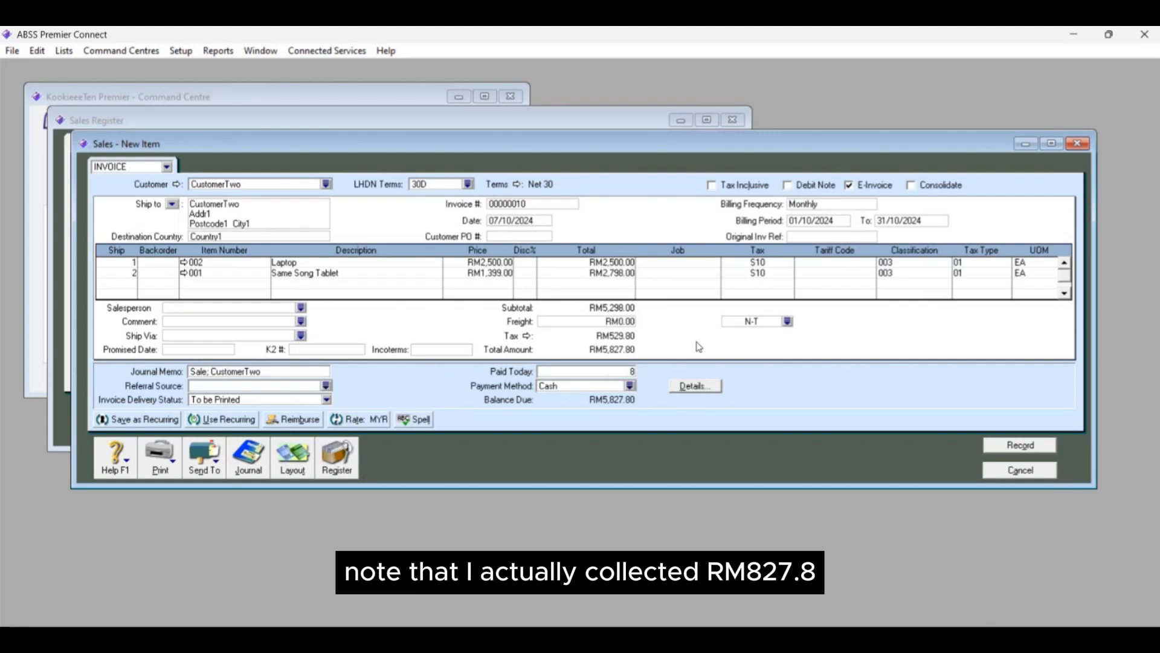
text(27.)
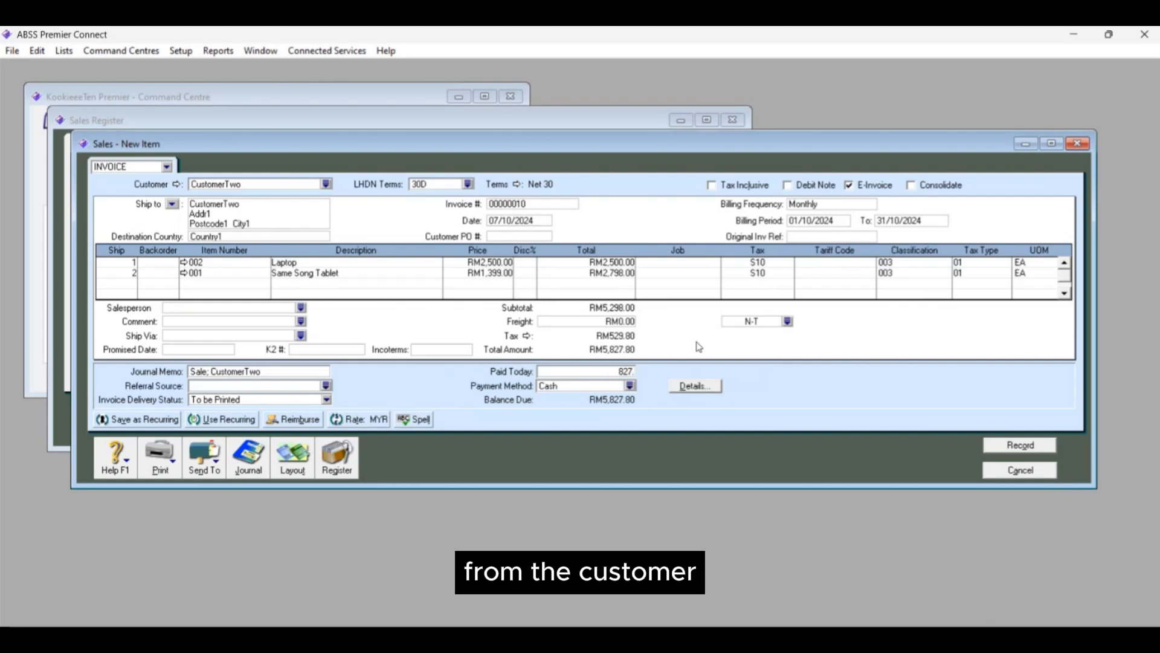
text(80)
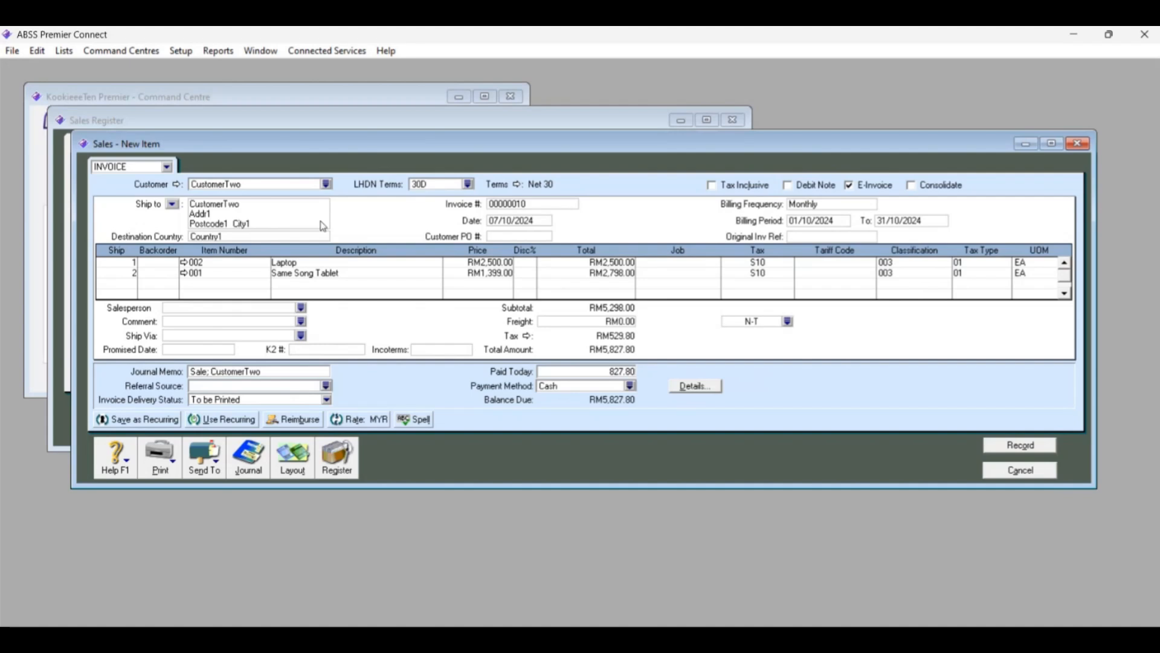
click(630, 387)
text(Cheque)
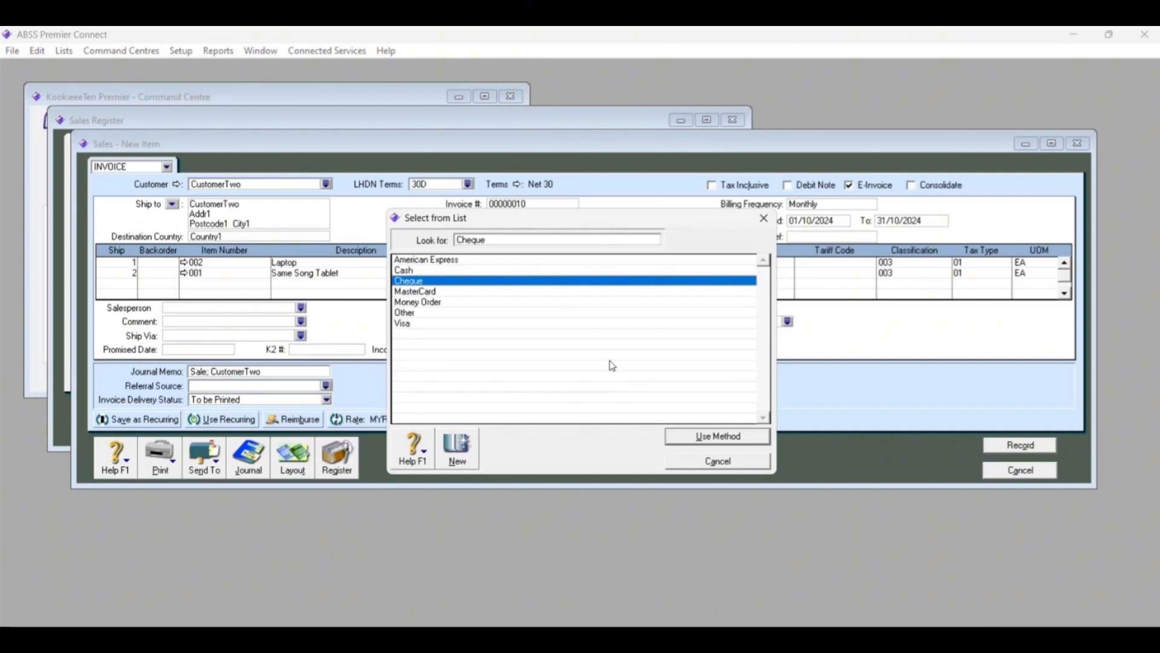
click(694, 435)
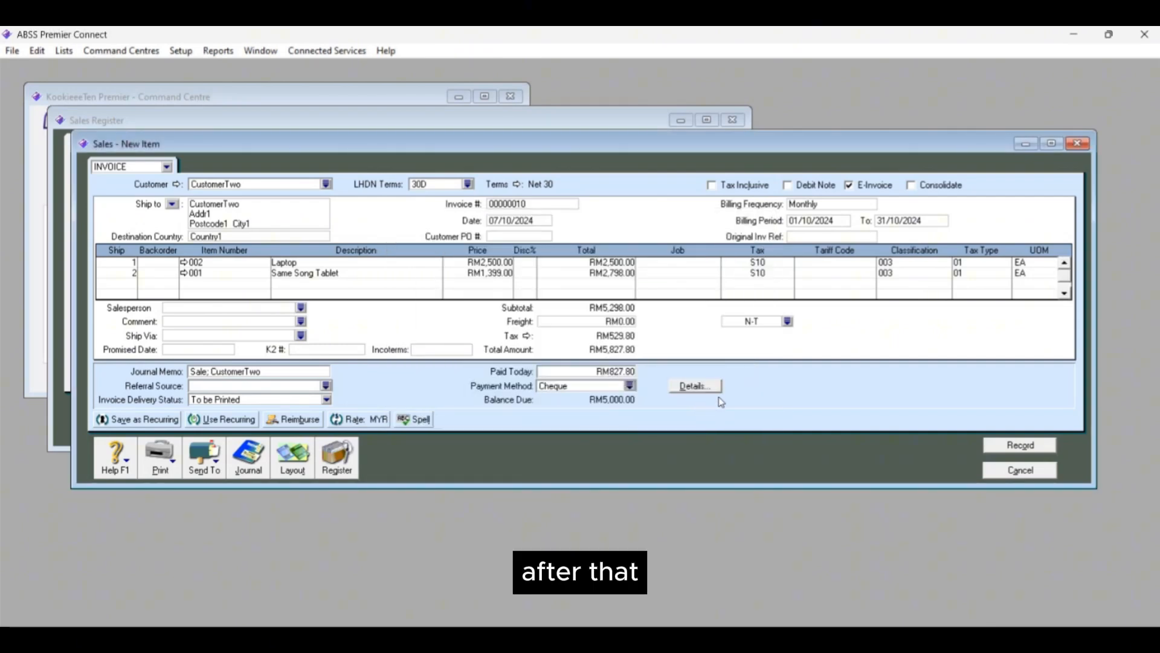
click(701, 387)
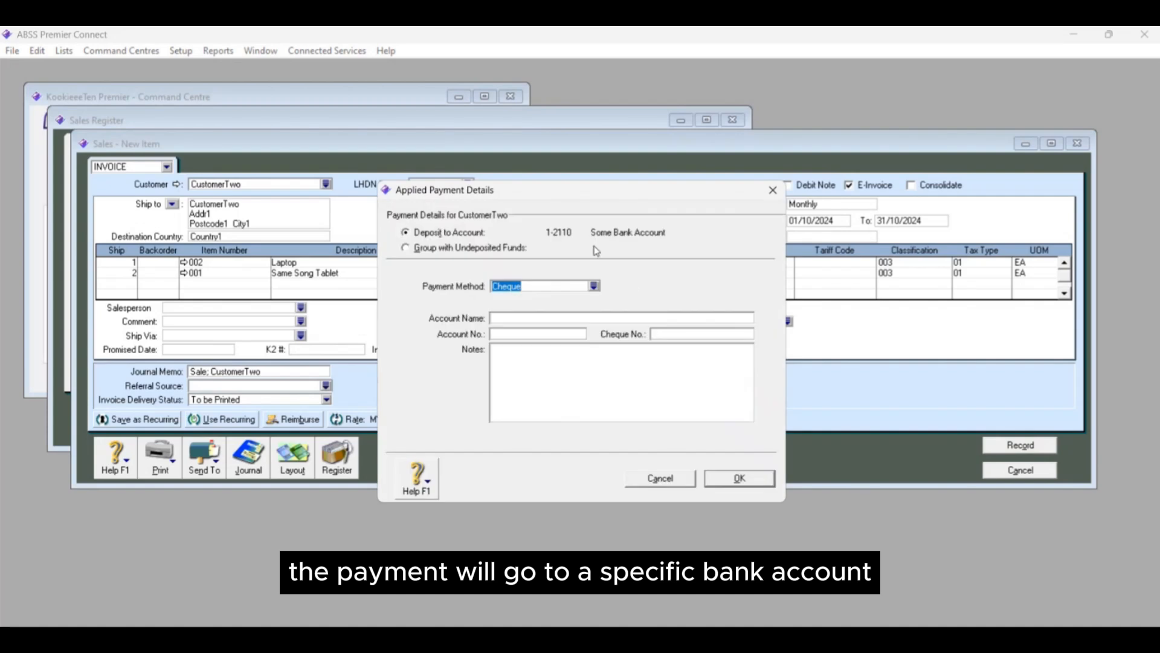
click(739, 479)
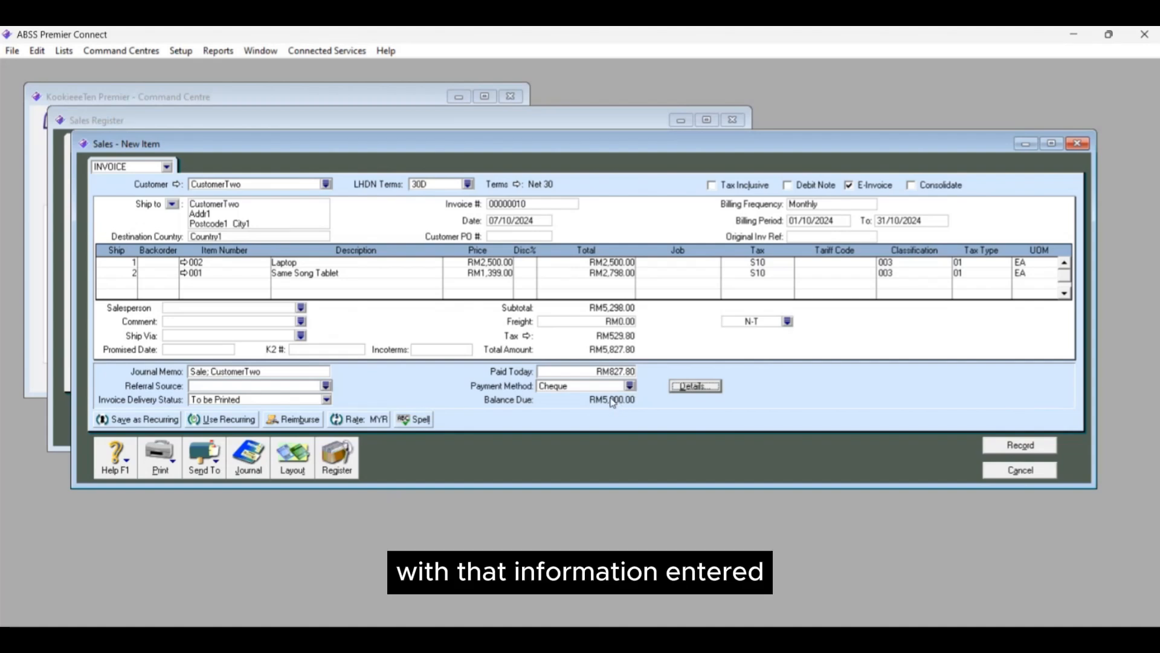
Step: Record the invoice, send it to the E-Invoice service, and close the blank sales entry form
click(1032, 447)
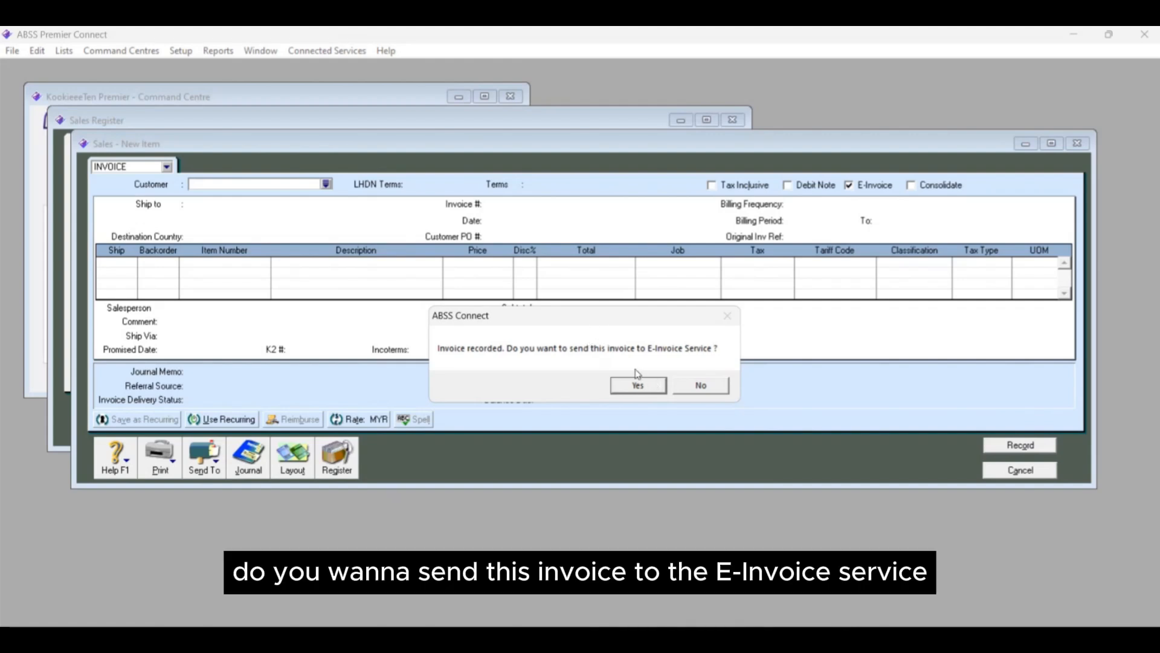
click(633, 387)
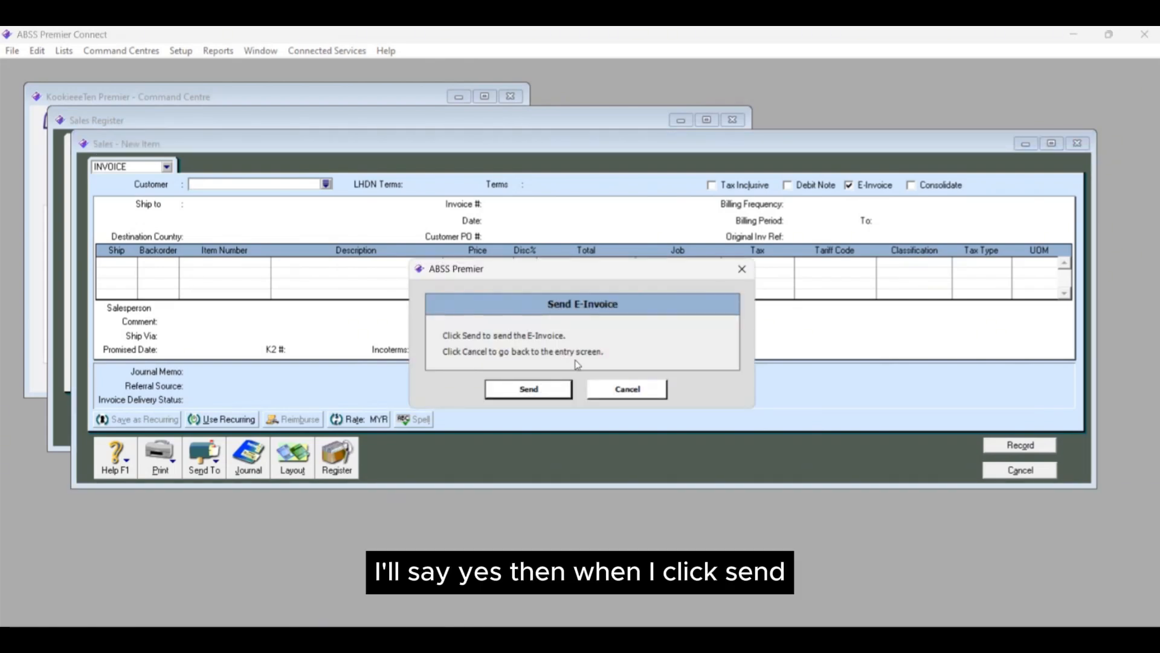
click(512, 391)
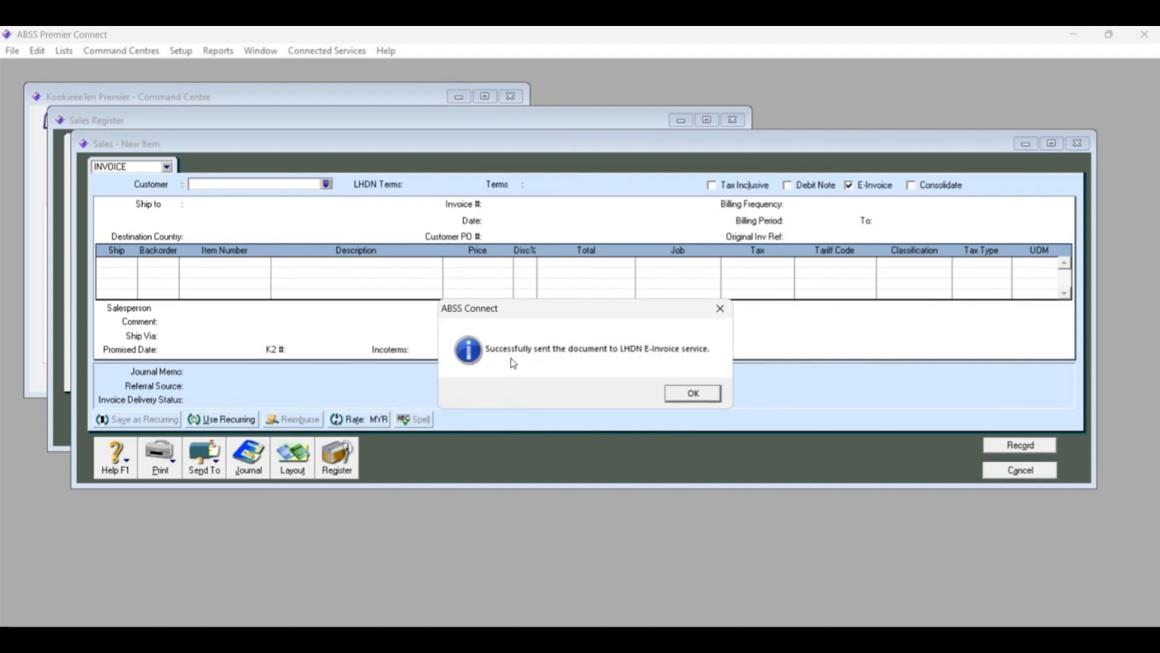
click(693, 393)
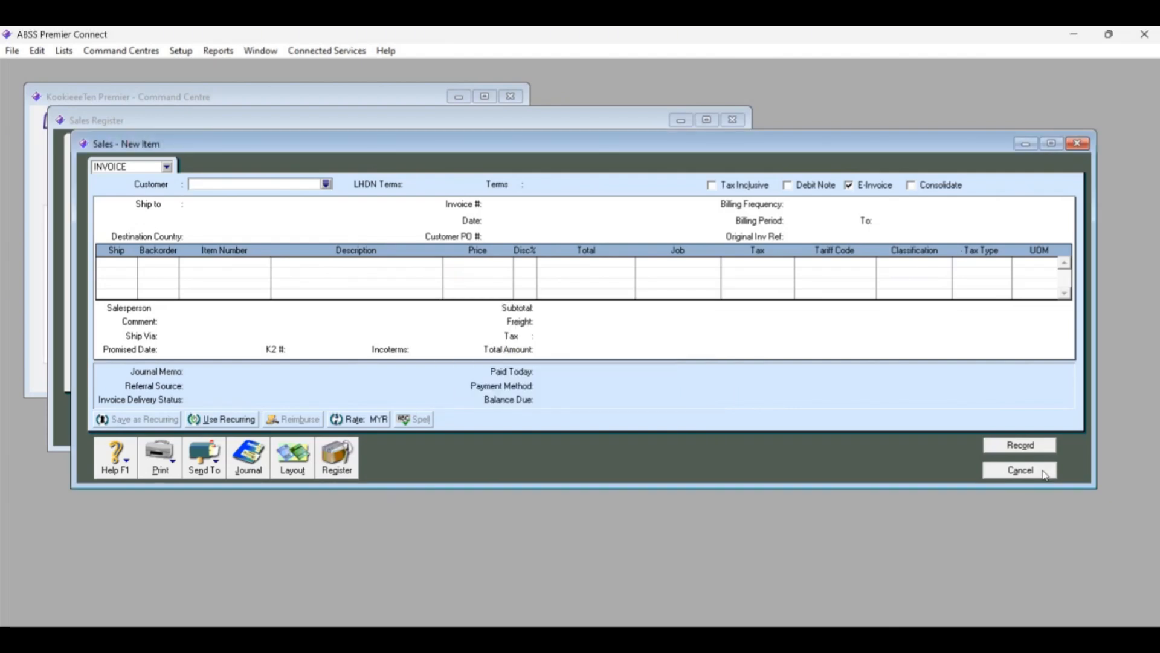
click(1078, 144)
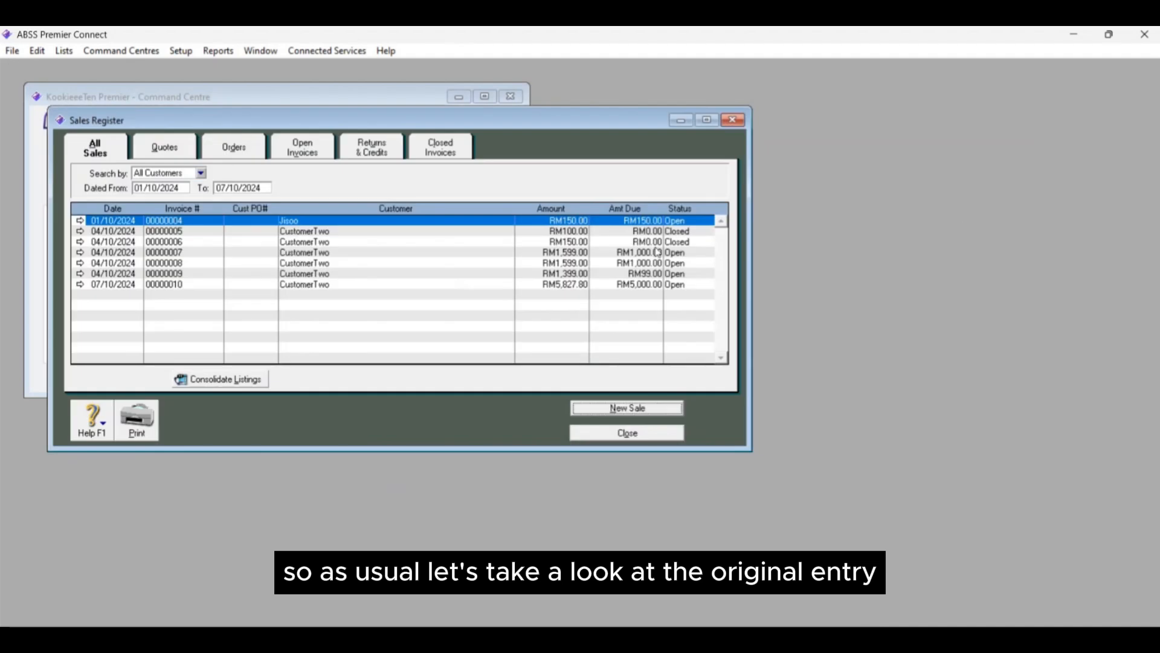
Step: Open the CustomerTwo invoice dated 07/10/2024 from the Sales Register, and compare it with the document list in the MyInvois Portal
double_click(326, 285)
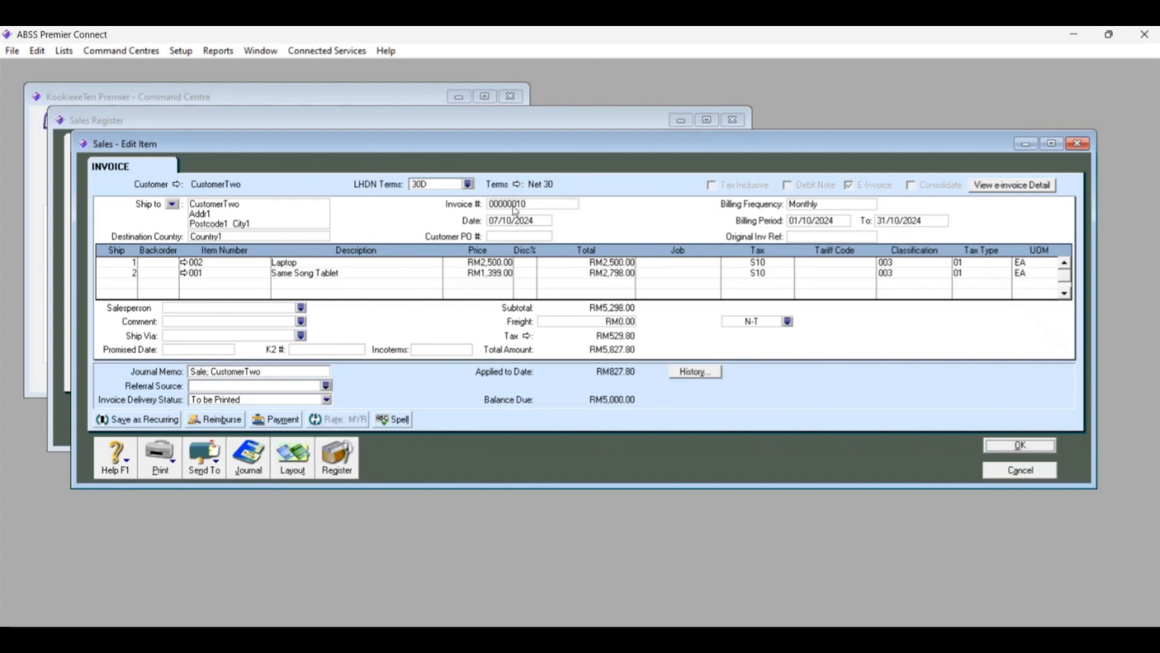
mouse_move(325, 641)
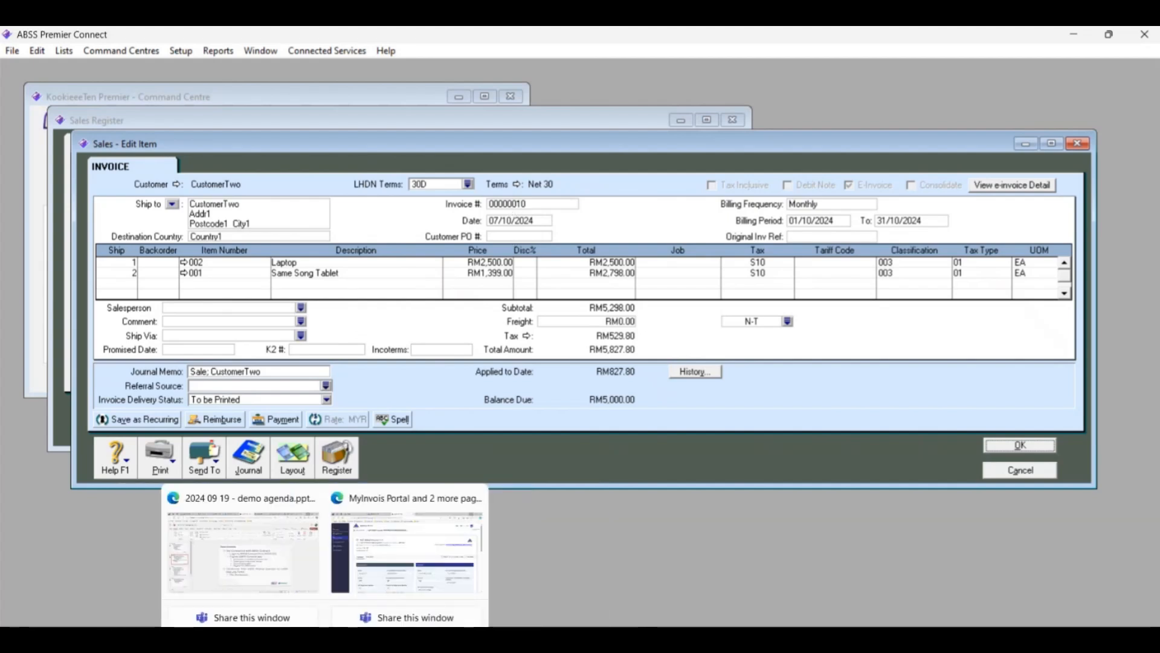
click(396, 553)
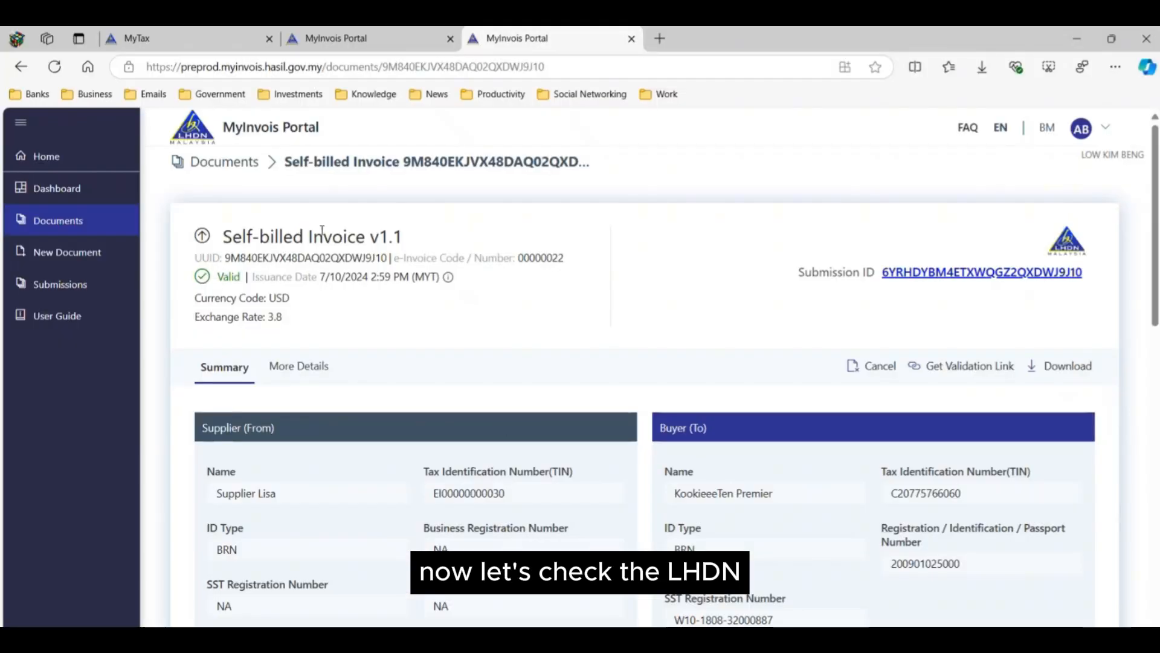
click(61, 223)
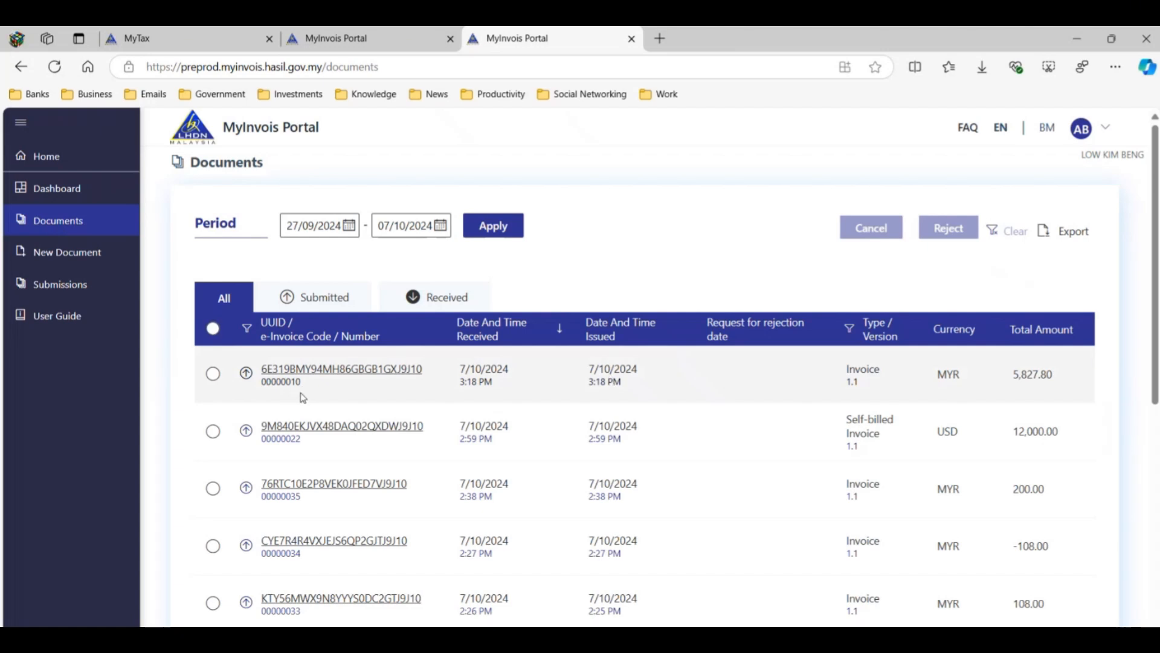
click(392, 638)
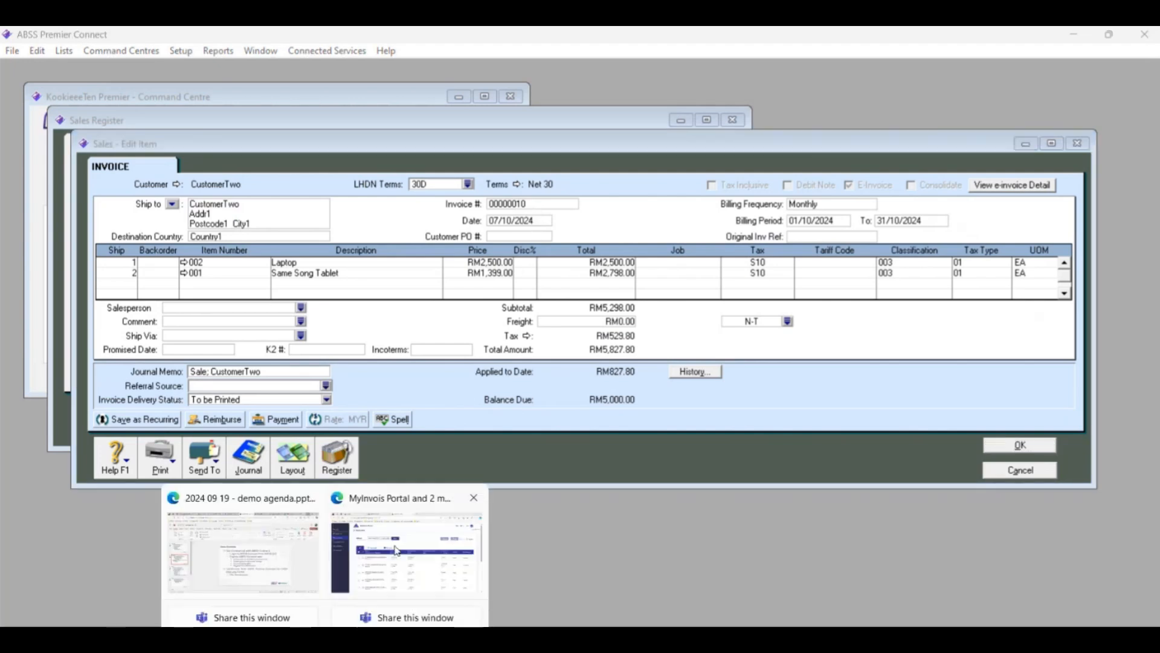
click(414, 556)
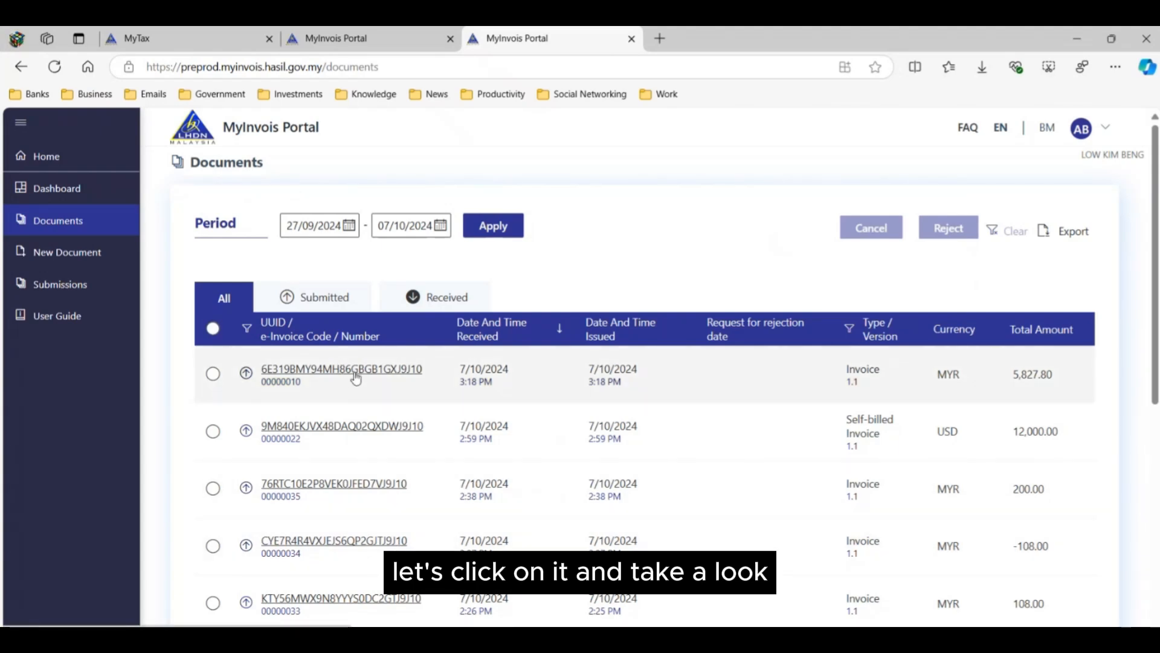
Step: Open the newest submitted invoice in a separate browser tab and check its header details against the original entry in ABSS Premier
ctrl+click(360, 370)
click(695, 39)
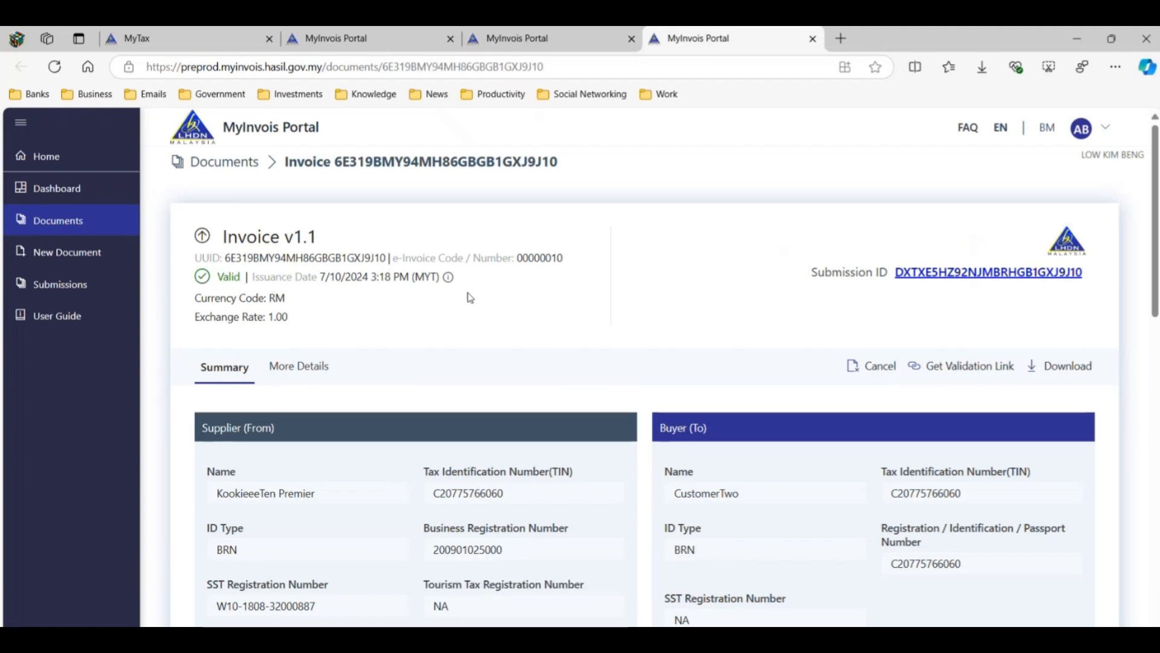
scroll(578, 328, down, 1)
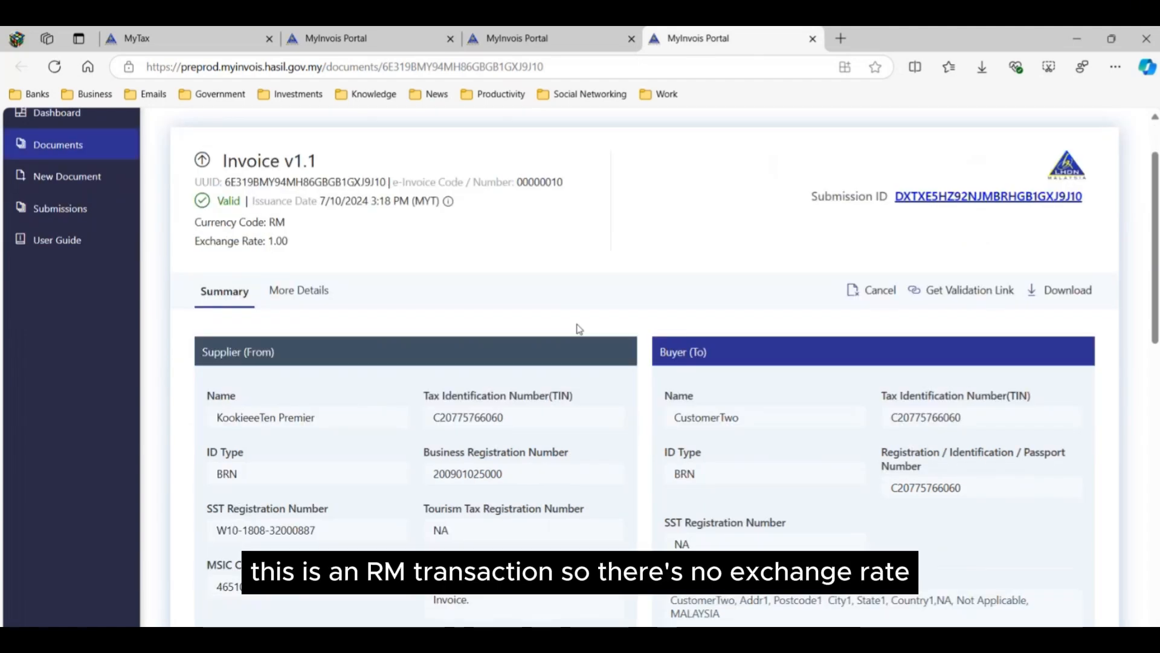
mouse_move(387, 637)
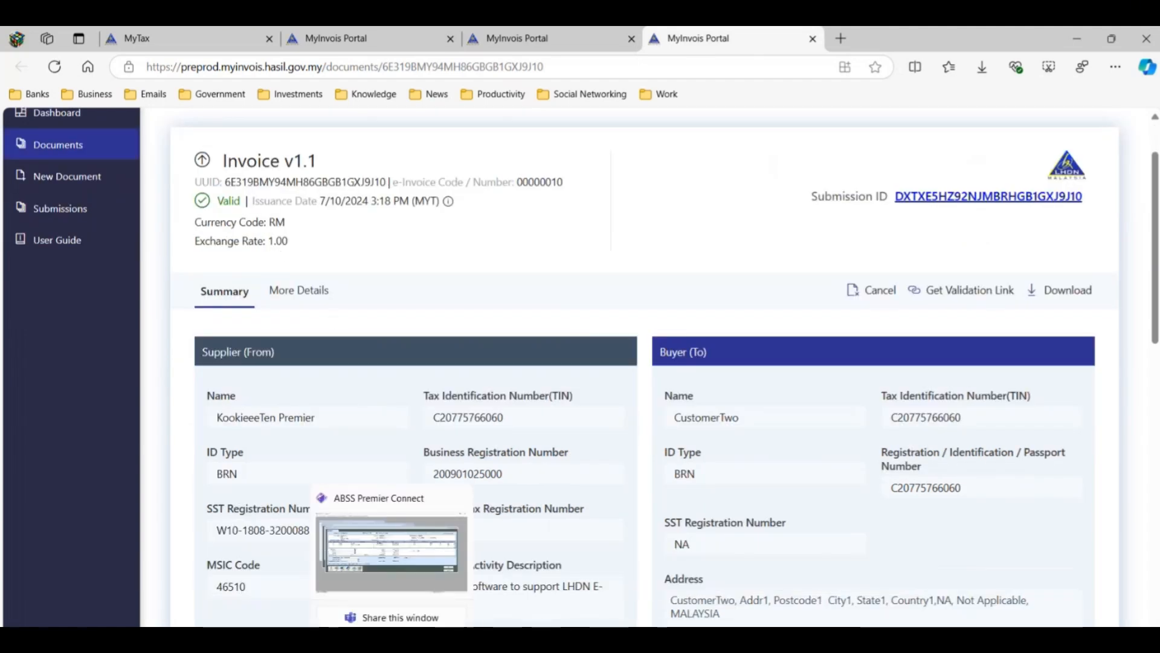
click(360, 546)
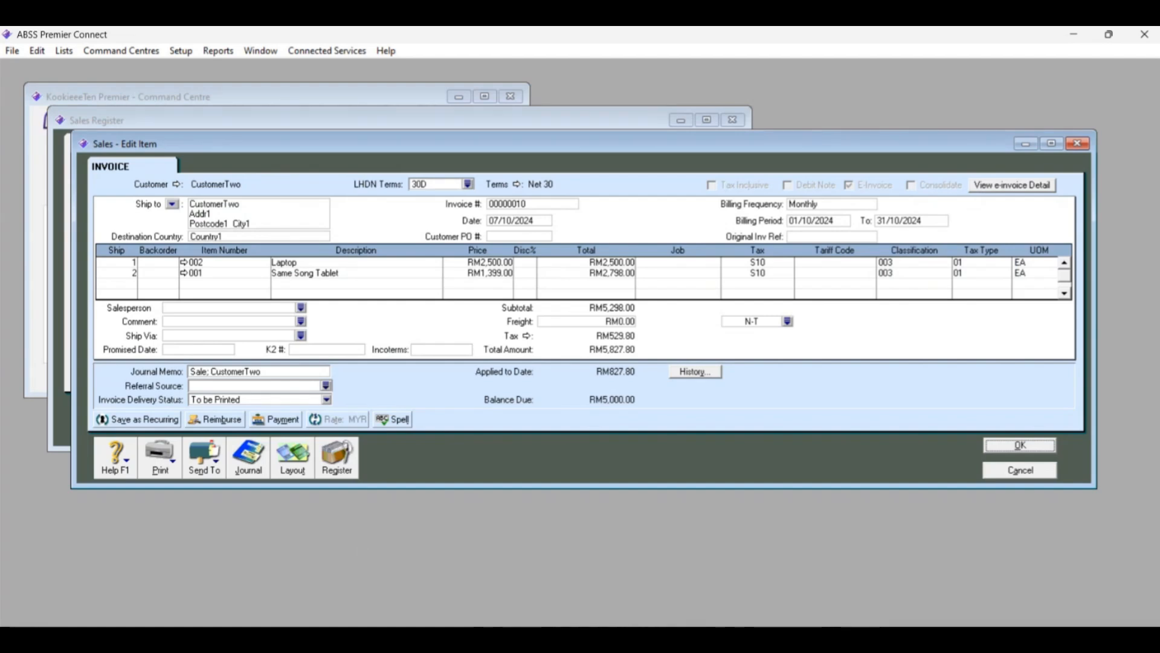
click(405, 574)
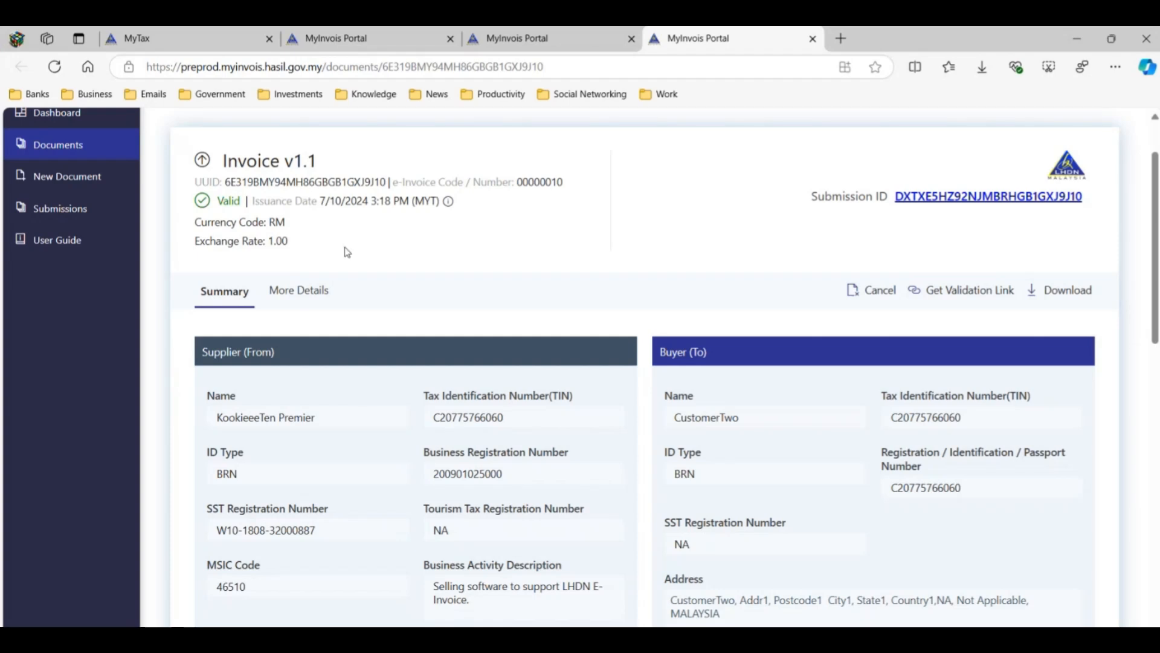
Step: Review the supplier and buyer details in the portal's invoice summary
scroll(396, 288, down, 1)
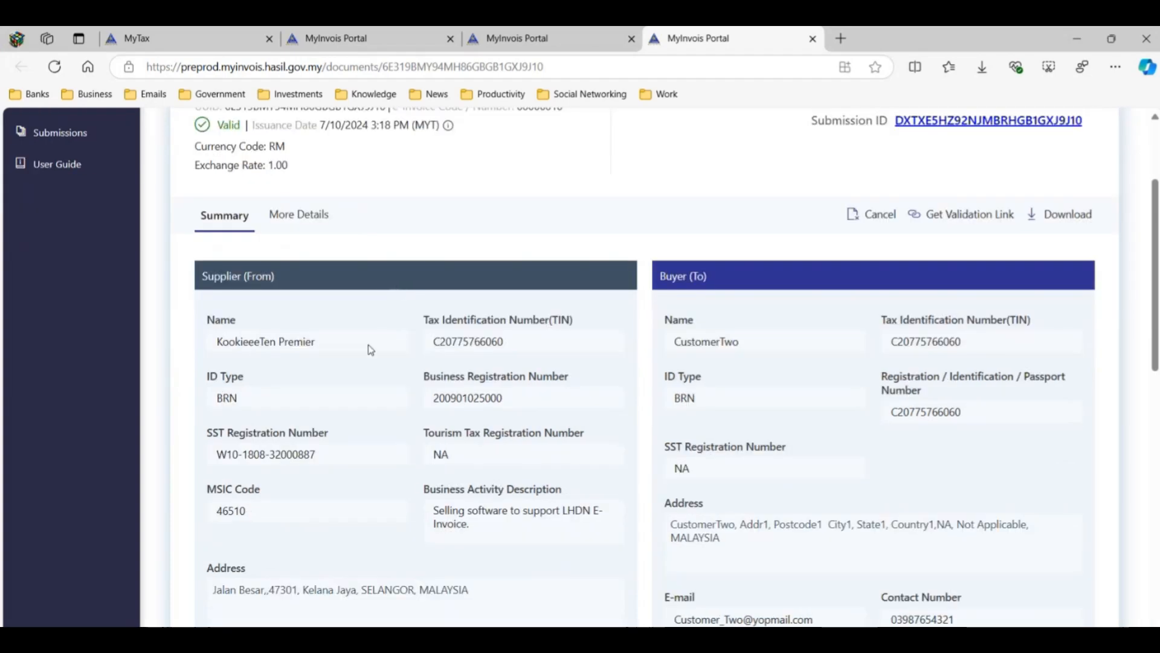
scroll(368, 347, down, 1)
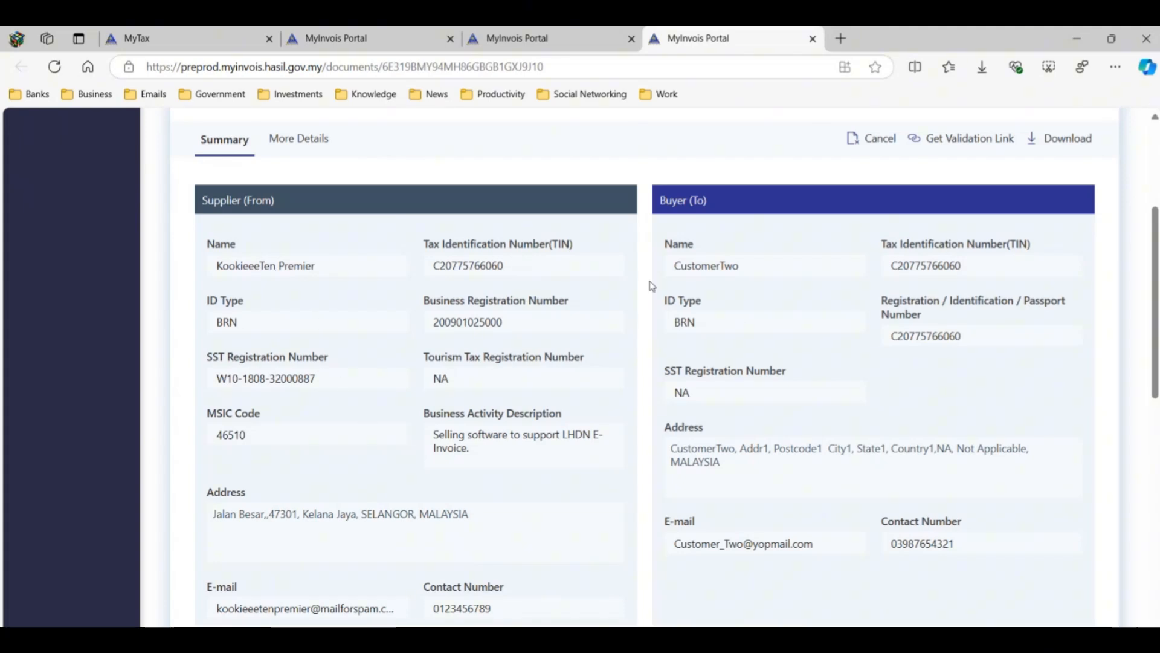
scroll(768, 305, down, 1)
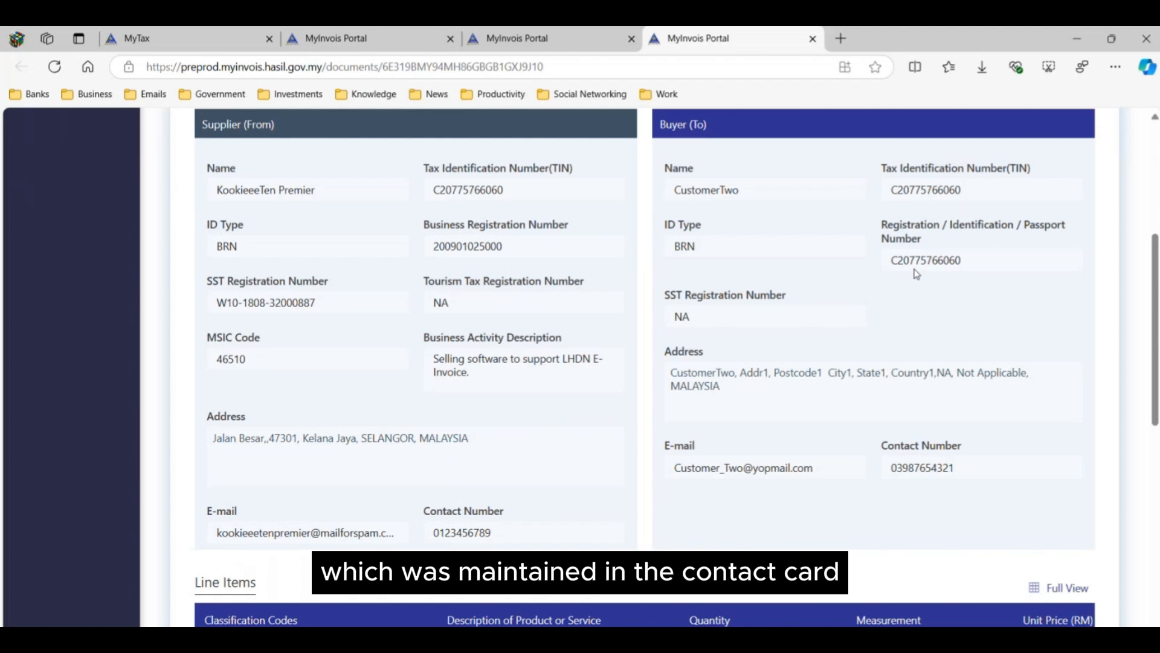
Step: Compare the portal's line item classifications, descriptions and quantities with the original invoice in ABSS Premier
scroll(855, 320, down, 4)
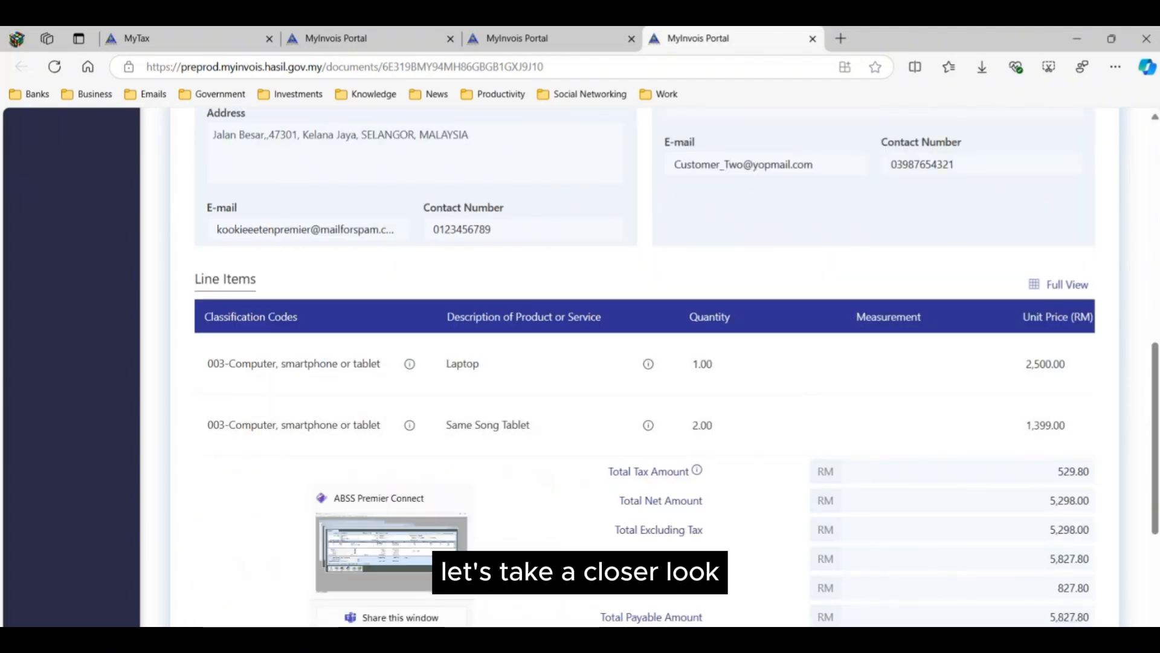
click(393, 553)
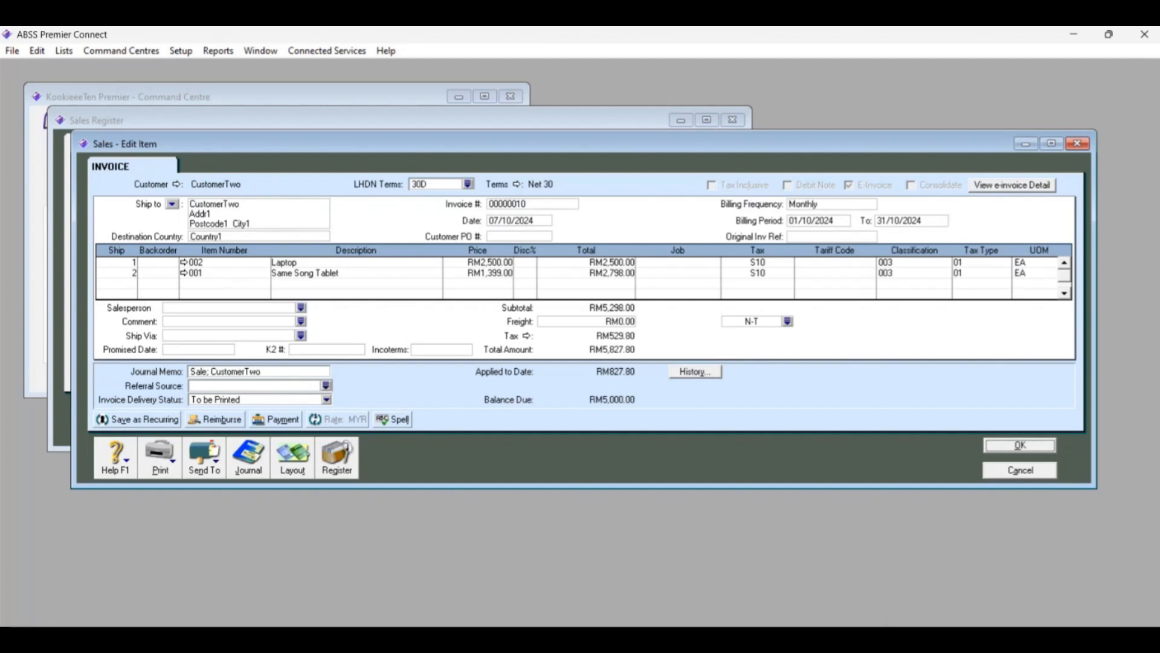
mouse_move(327, 626)
click(381, 583)
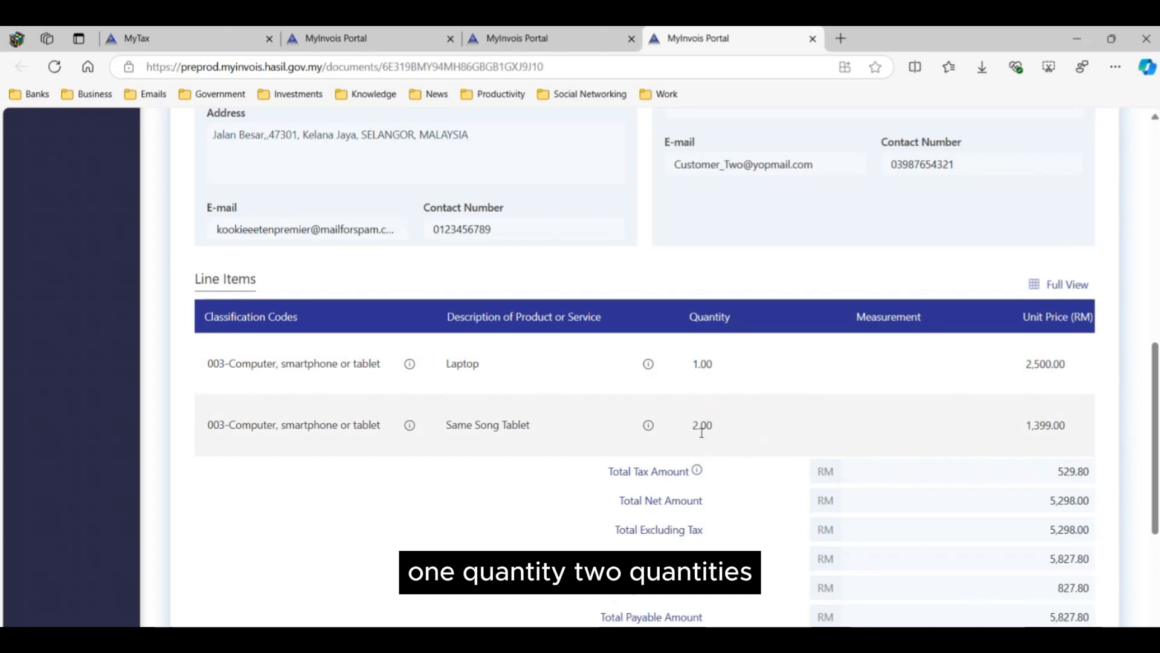
Step: Check the unit price, subtotal and tax amount of each portal line item against the original invoice
mouse_move(391, 626)
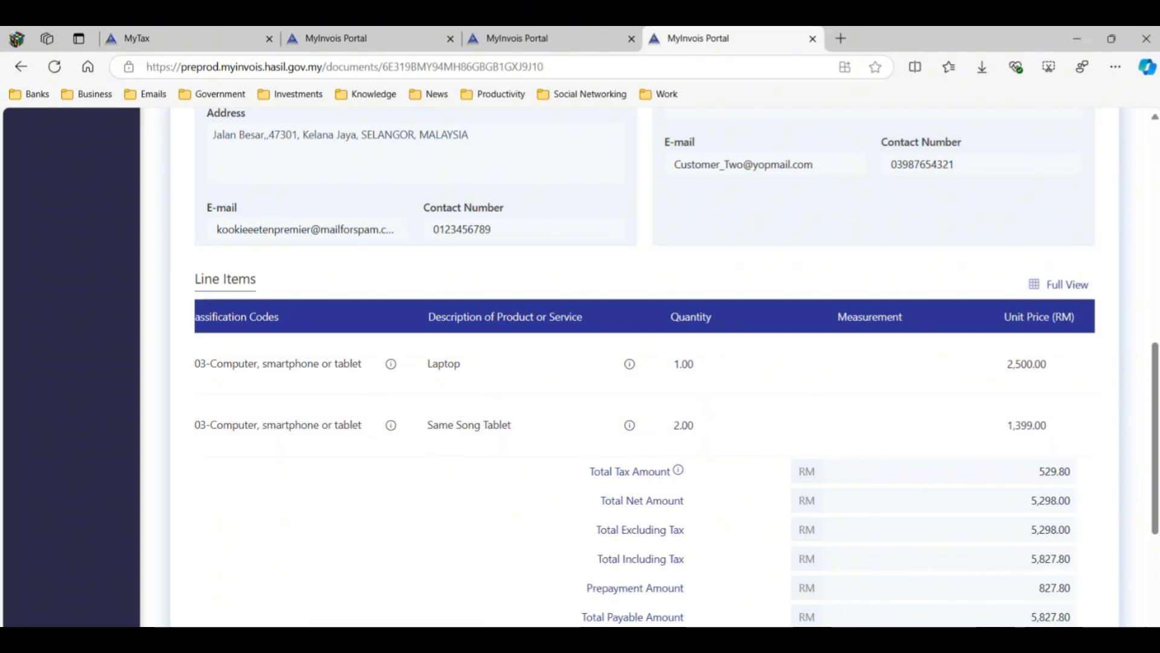
scroll(644, 393, right, 6)
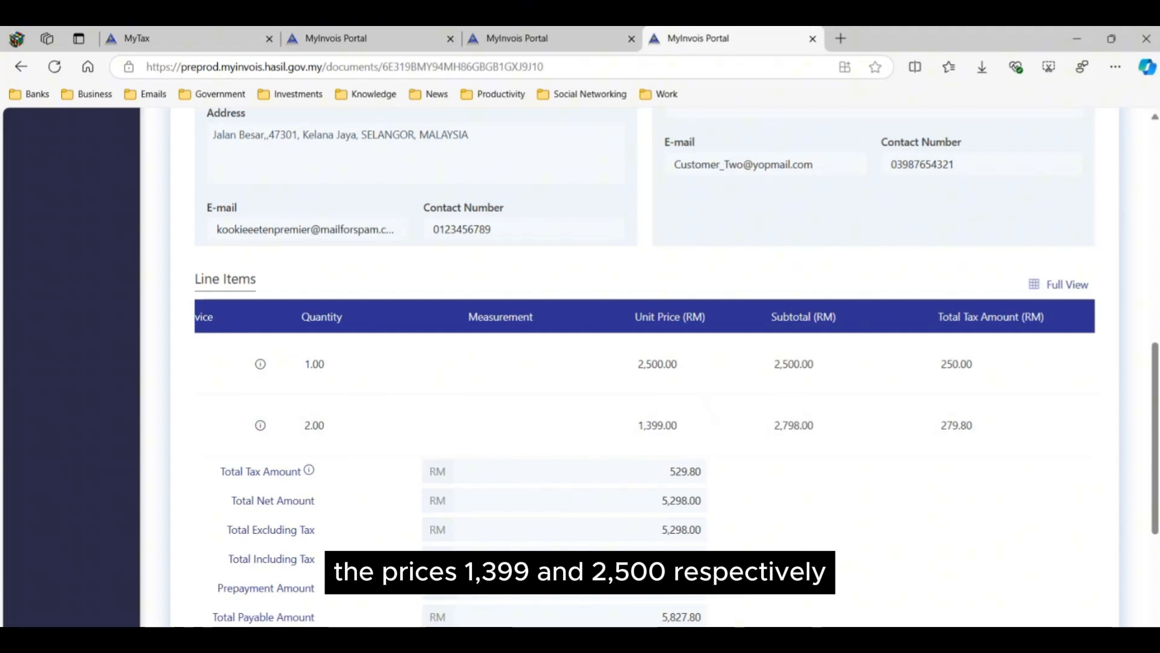
key(alt+Tab)
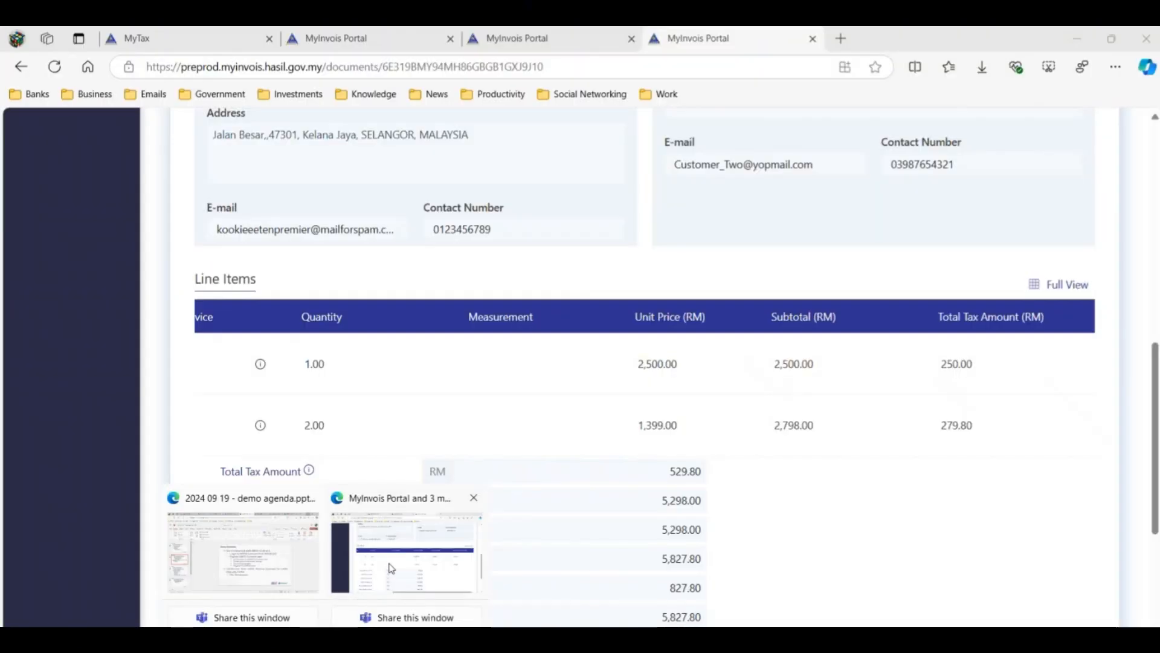
click(393, 568)
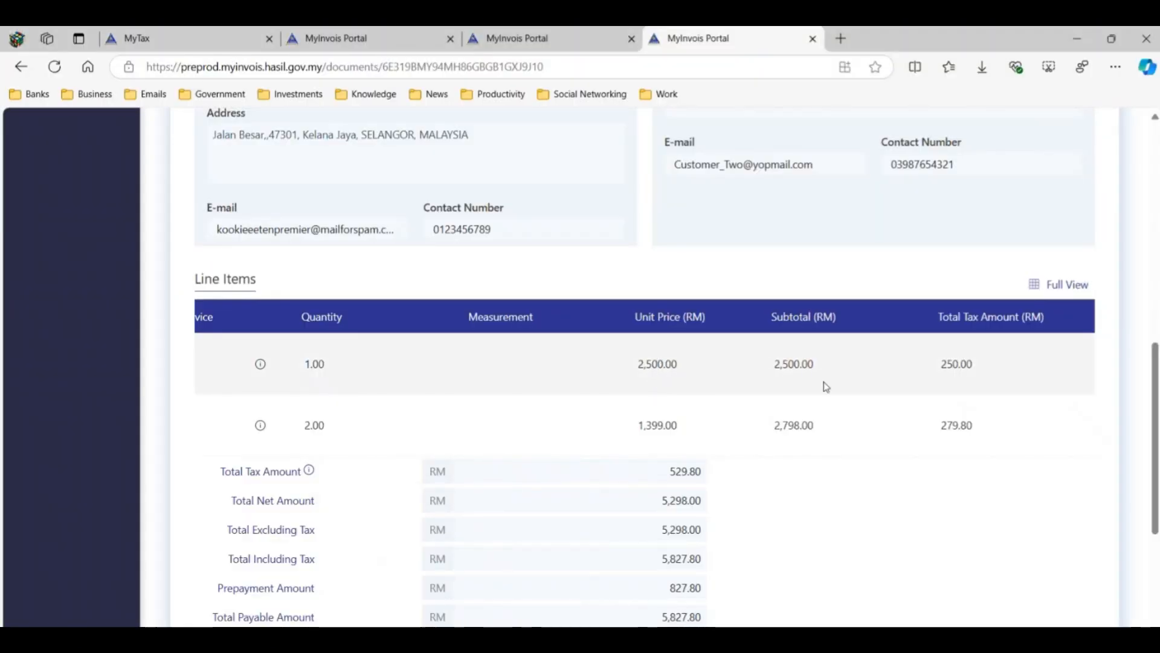
click(388, 553)
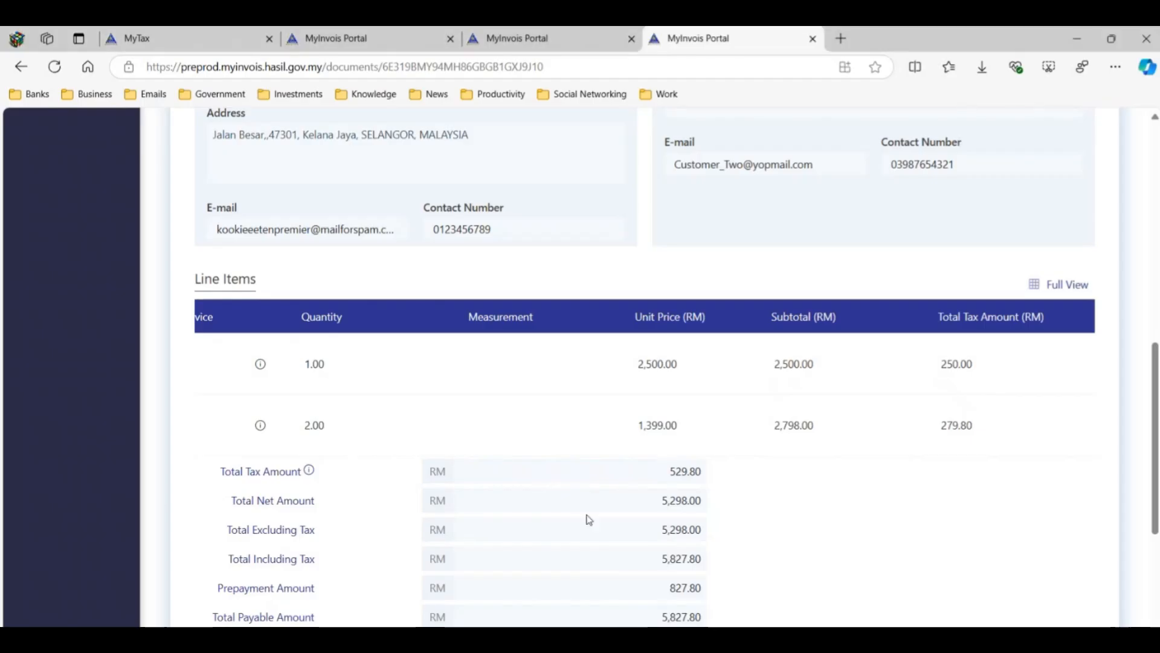
click(411, 565)
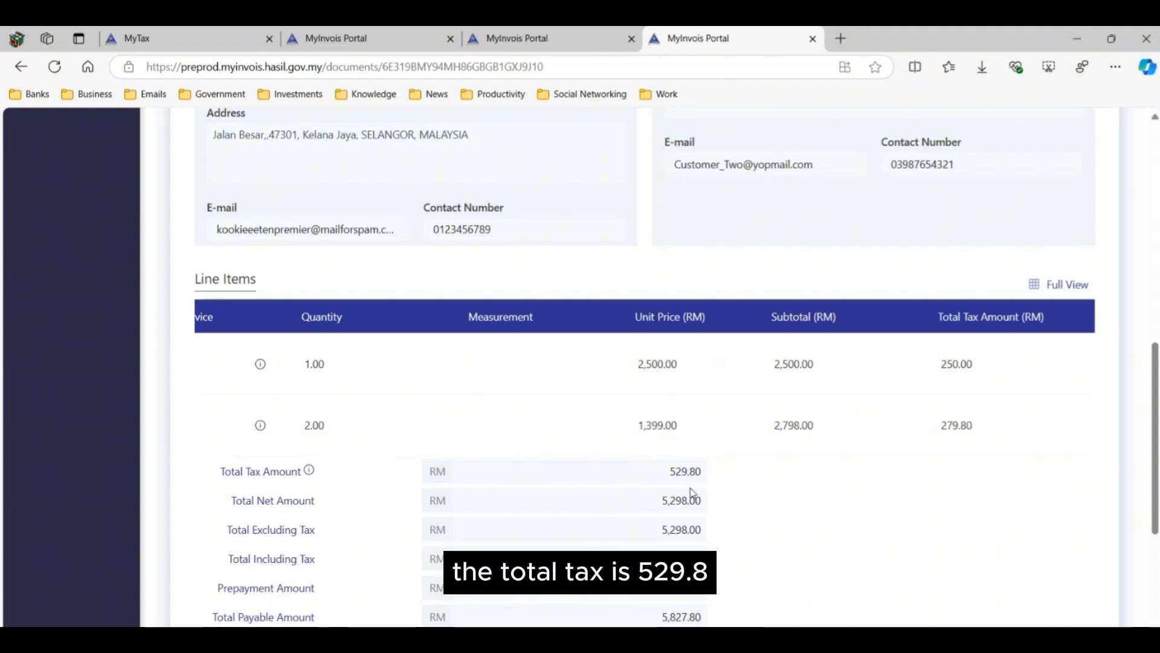
Step: Examine the tax, net, prepayment and payable totals below the line items, along with the document's signature section
mouse_move(309, 471)
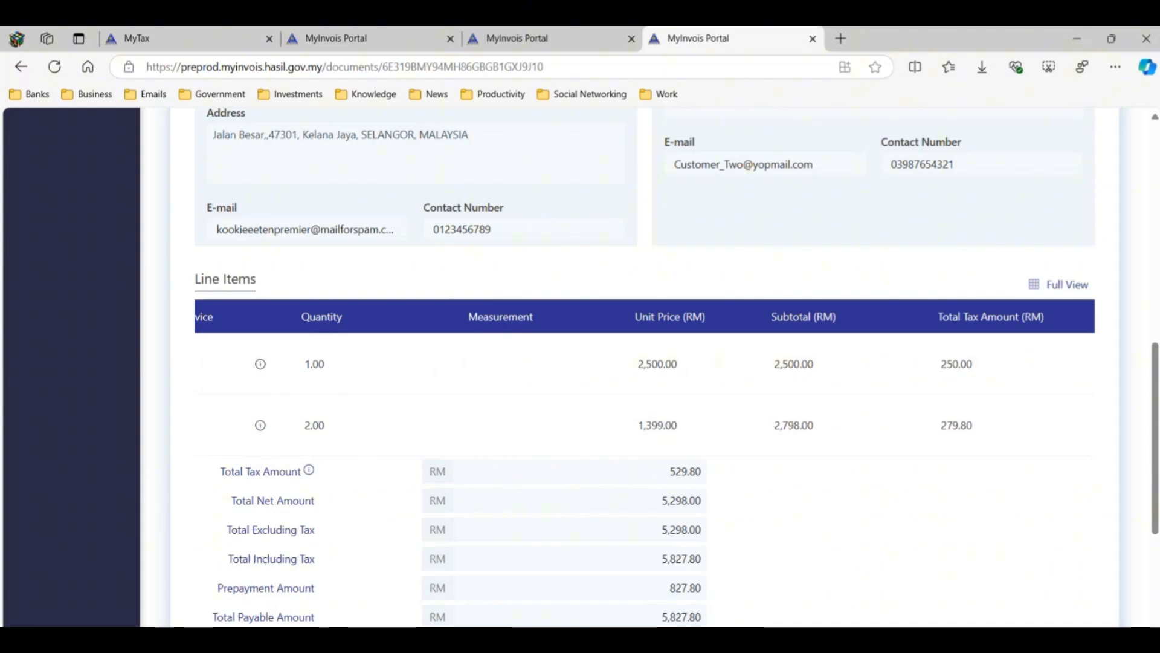
scroll(1000, 562, left, 5)
scroll(1003, 559, down, 3)
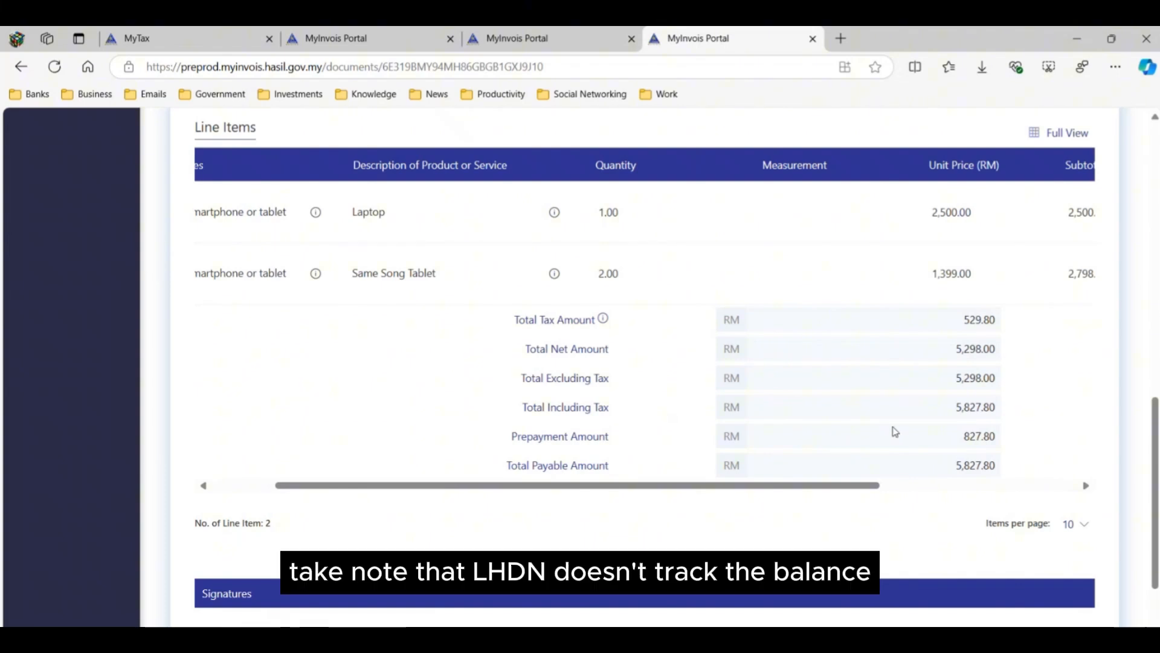
scroll(894, 430, down, 1)
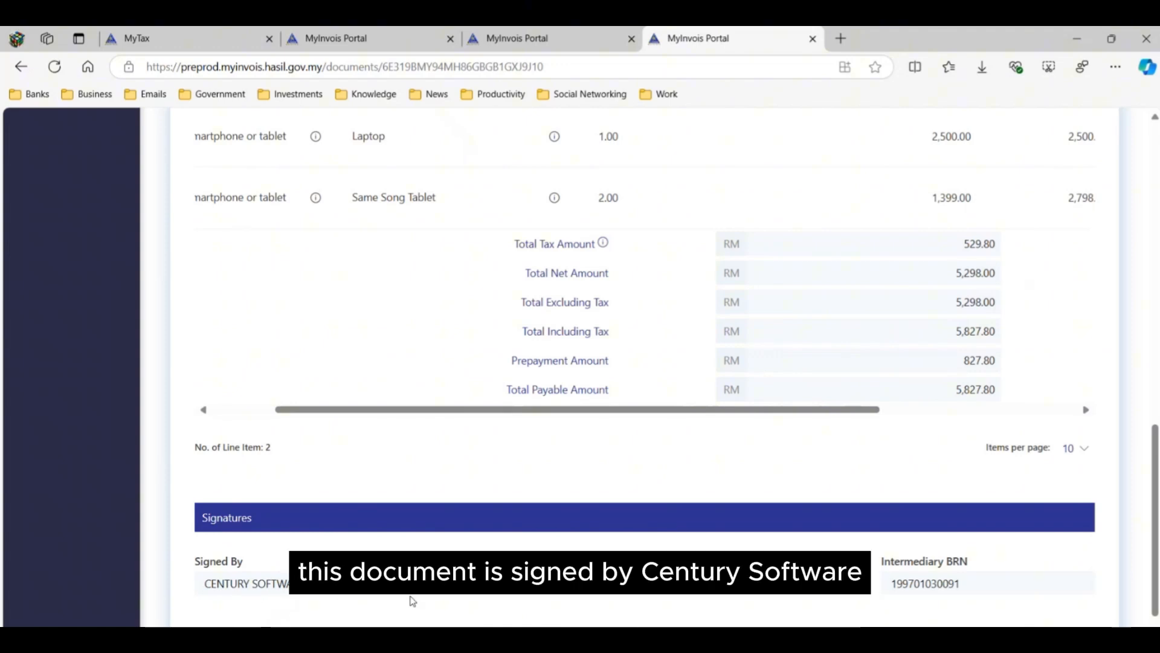
Step: Open the portal invoice's additional details and compare the billing frequency and billing period with the original invoice in ABSS Premier
scroll(627, 469, up, 10)
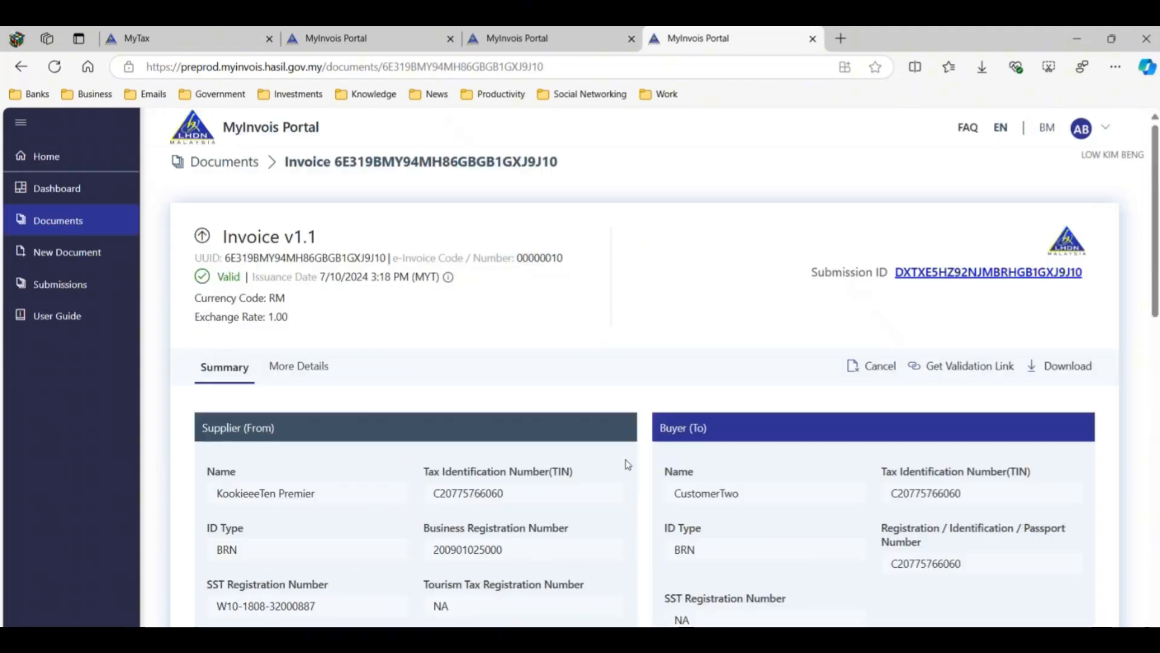
click(312, 366)
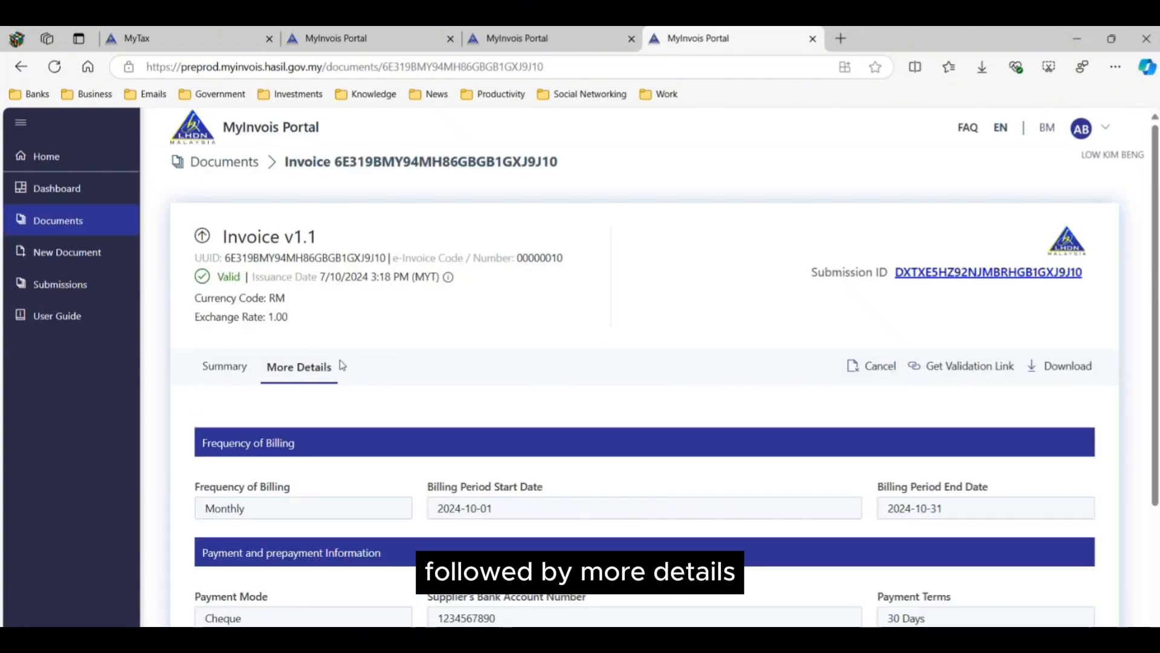
scroll(541, 359, down, 3)
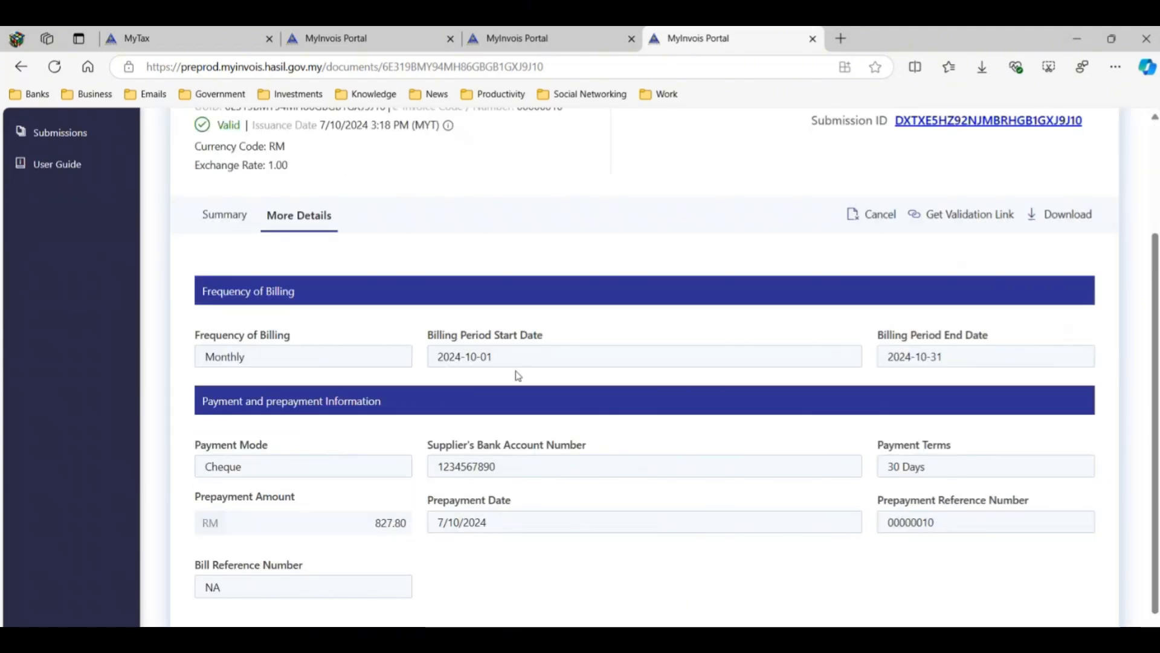
mouse_move(392, 639)
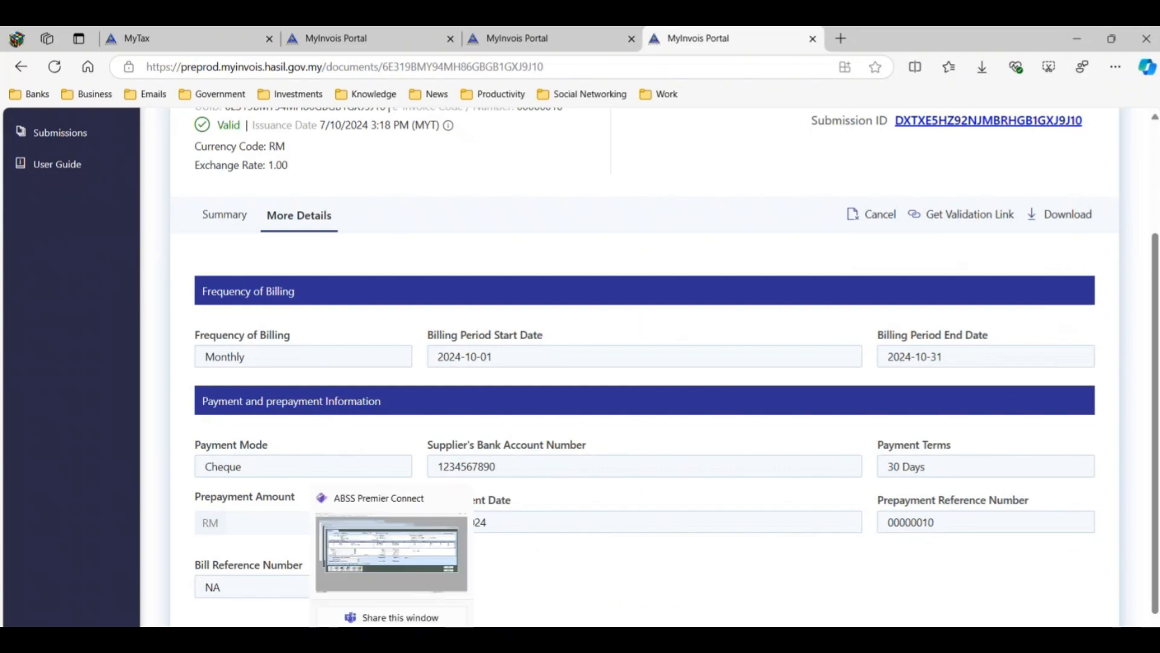
click(392, 553)
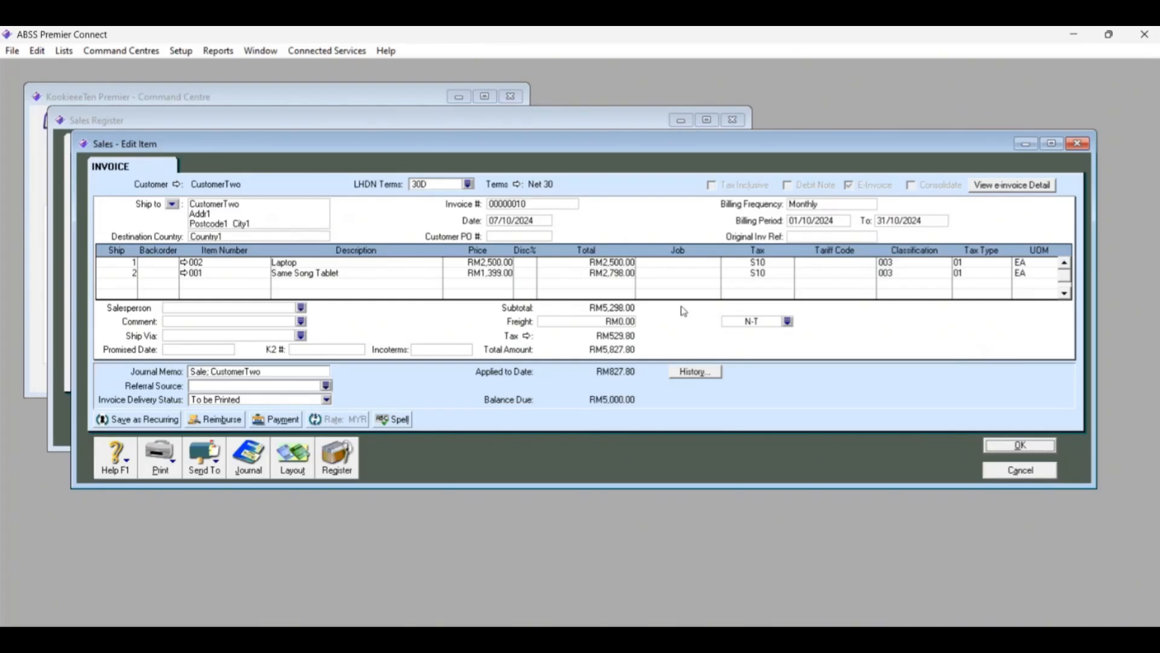
mouse_move(423, 639)
click(441, 556)
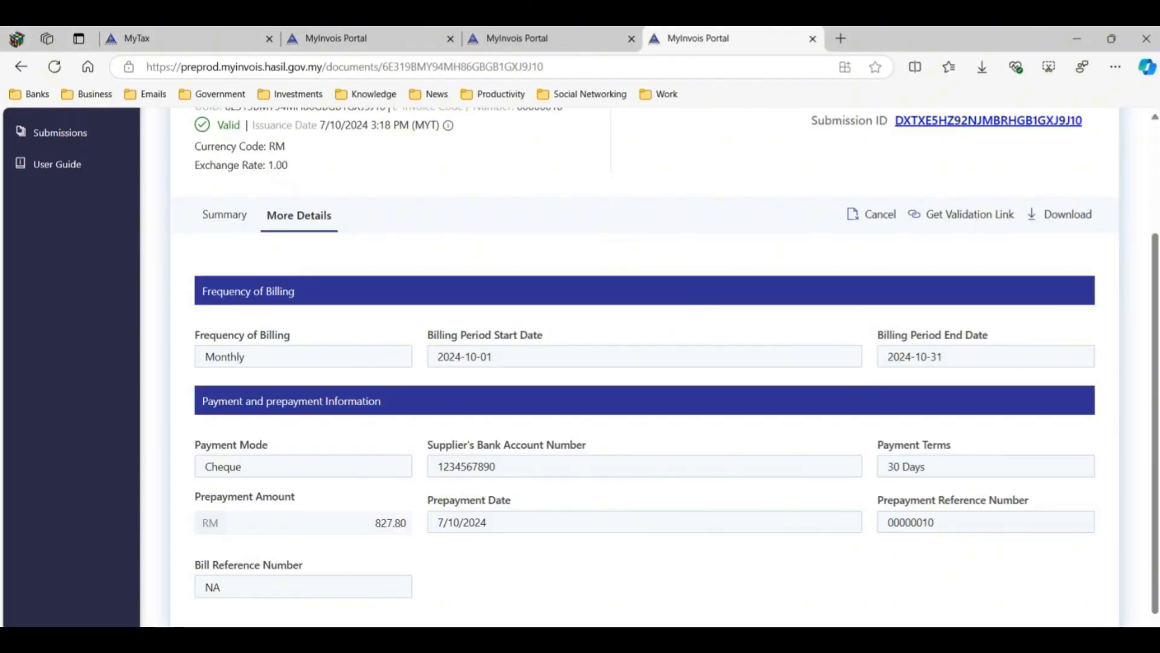
Step: Check the portal's payment mode, supplier bank account, payment terms and prepayment fields against the ABSS Premier invoice
mouse_move(391, 640)
click(392, 553)
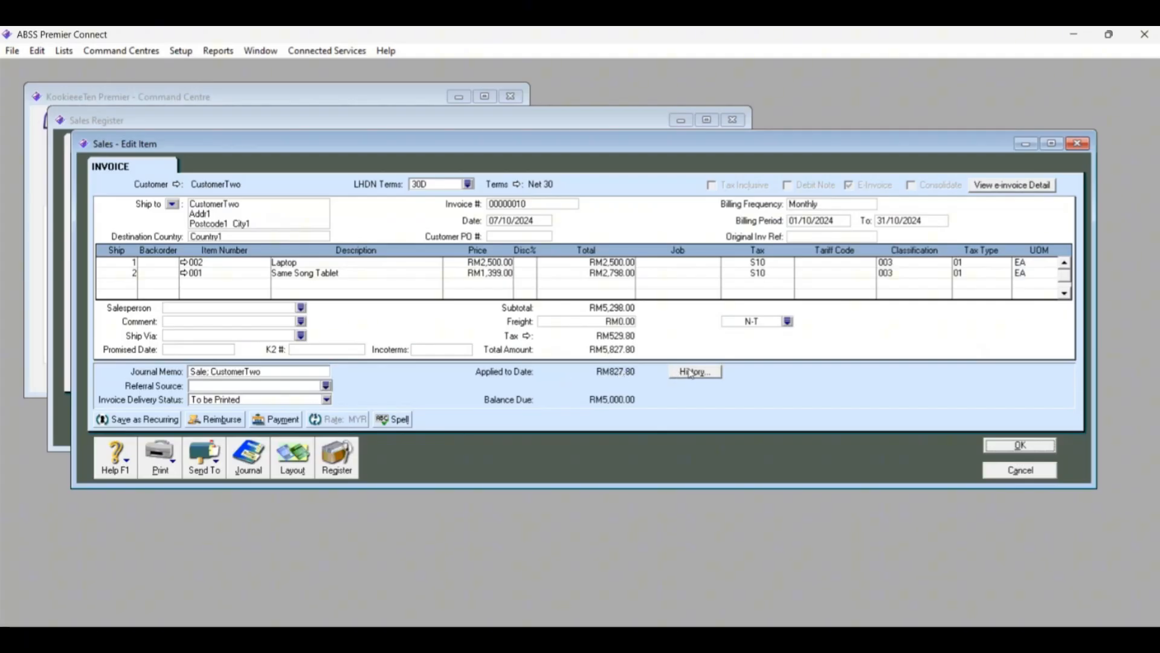
mouse_move(324, 629)
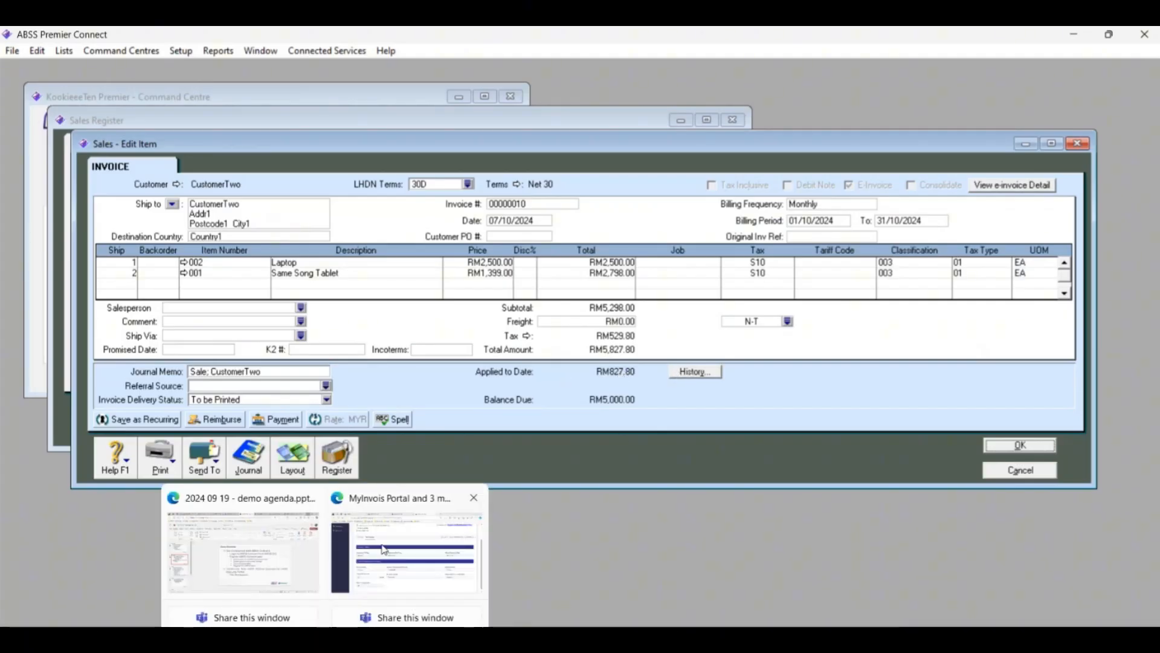
click(417, 531)
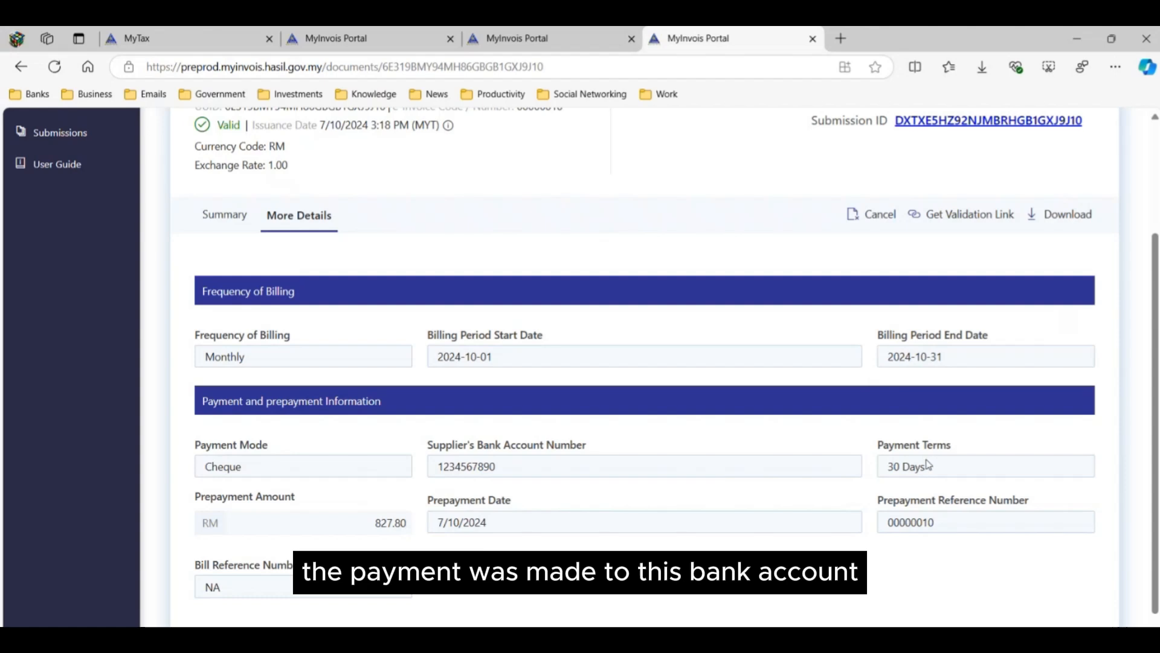
scroll(847, 455, down, 1)
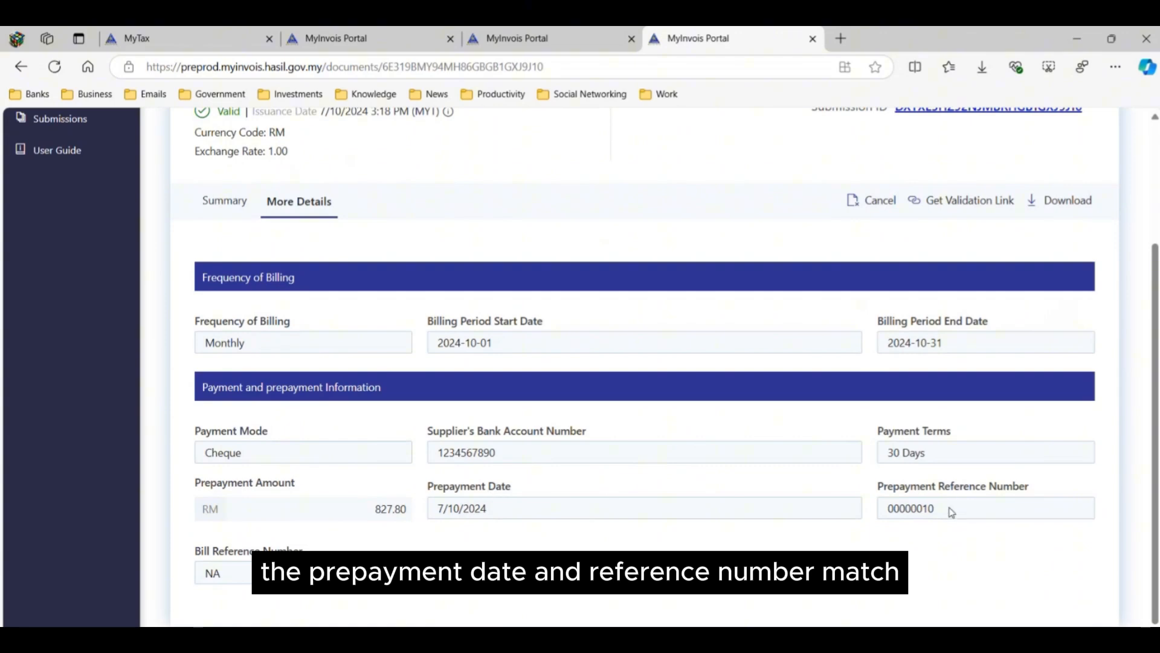
Step: Check the prepayment date and reference against the issuance date and e-invoice number in the portal document's header
scroll(700, 468, up, 3)
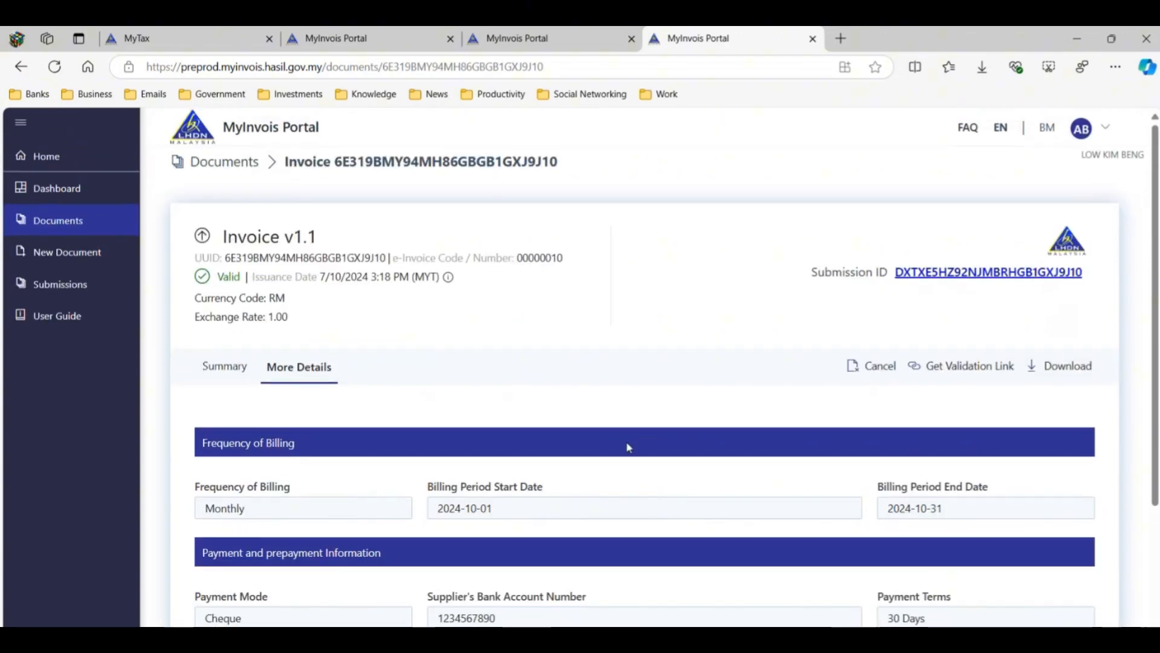
double_click(545, 259)
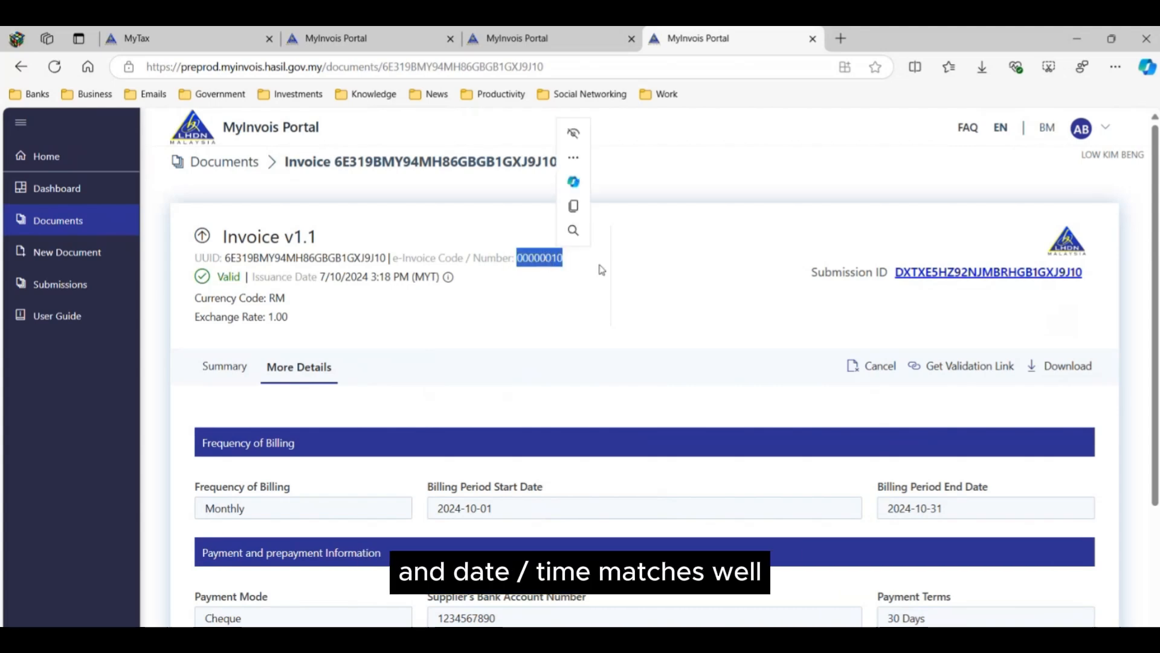
click(540, 294)
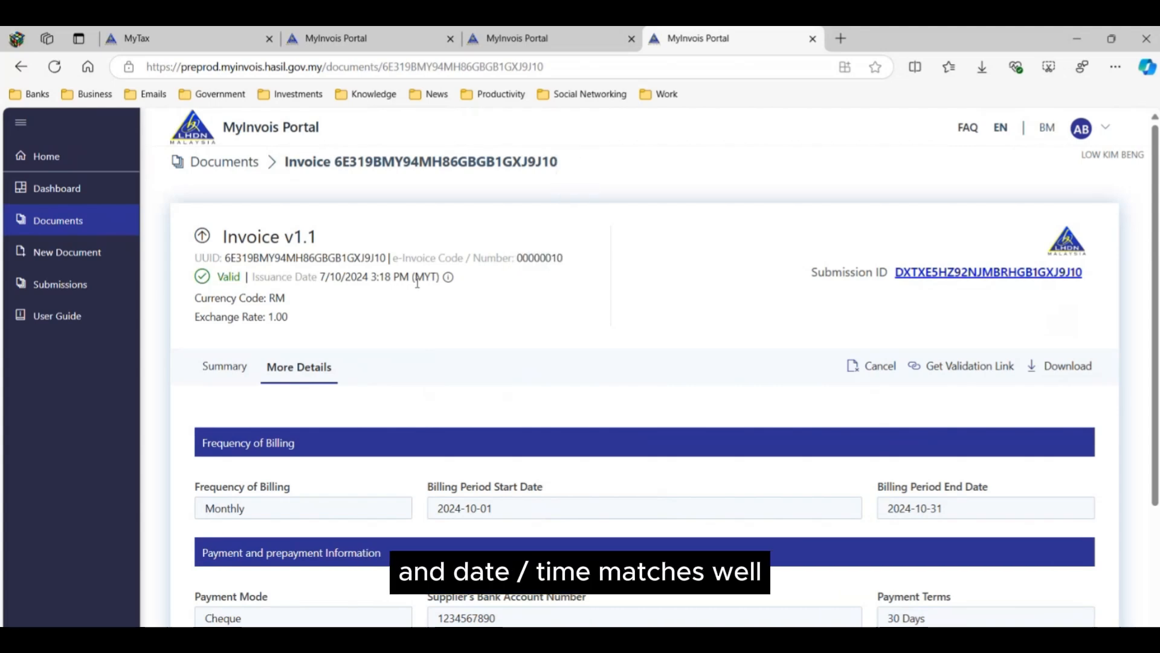
Step: Compare the portal's prepayment amount with the amount applied to date in ABSS Premier, and return to the portal's invoice summary
scroll(700, 374, down, 3)
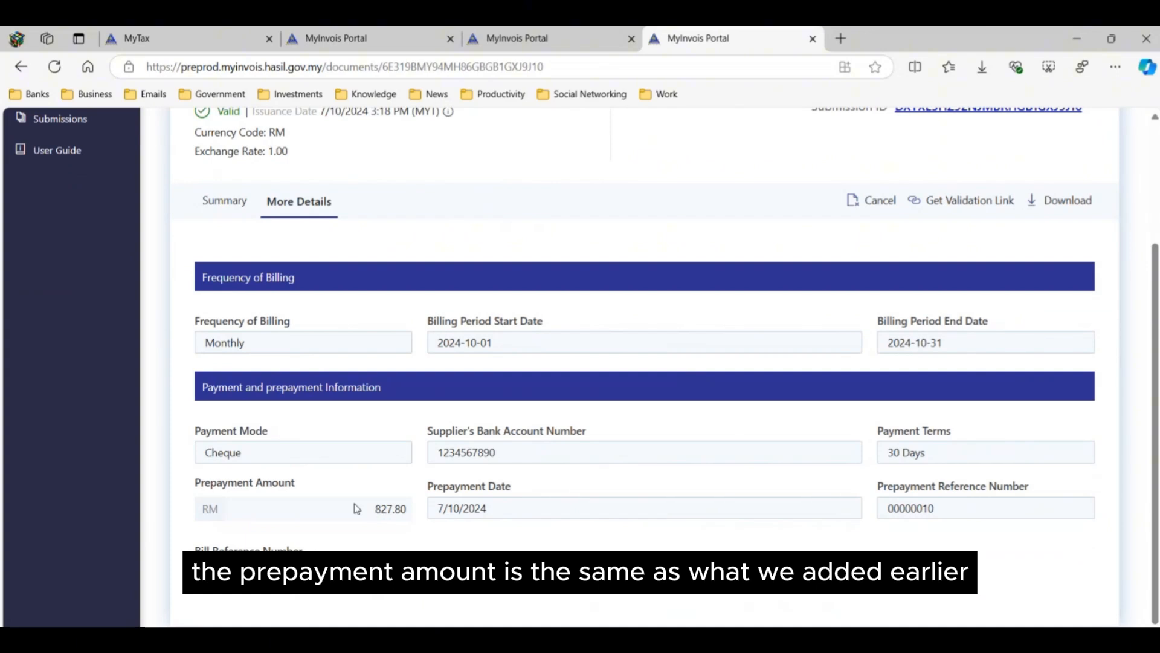
mouse_move(392, 641)
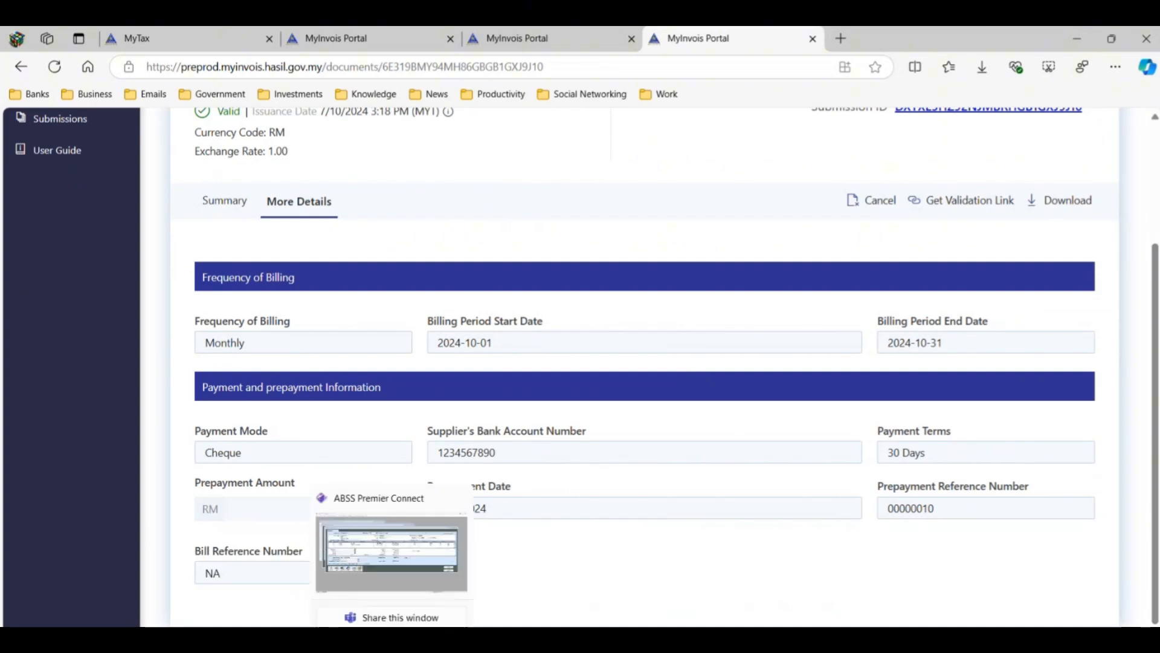
click(392, 553)
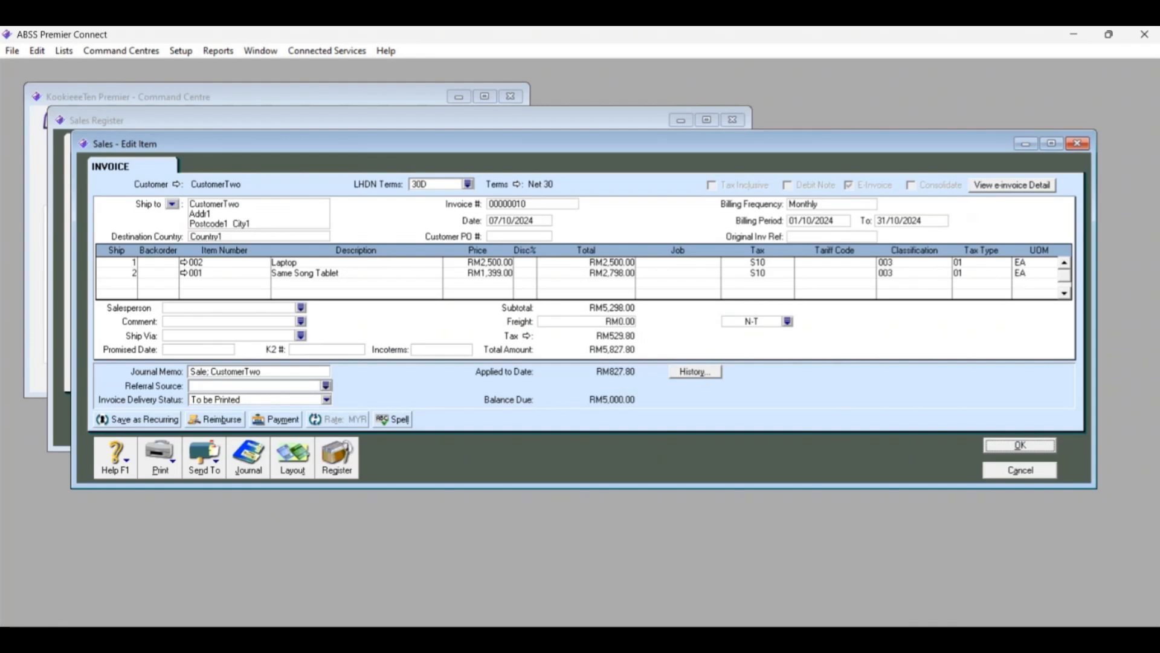
mouse_move(324, 623)
click(405, 553)
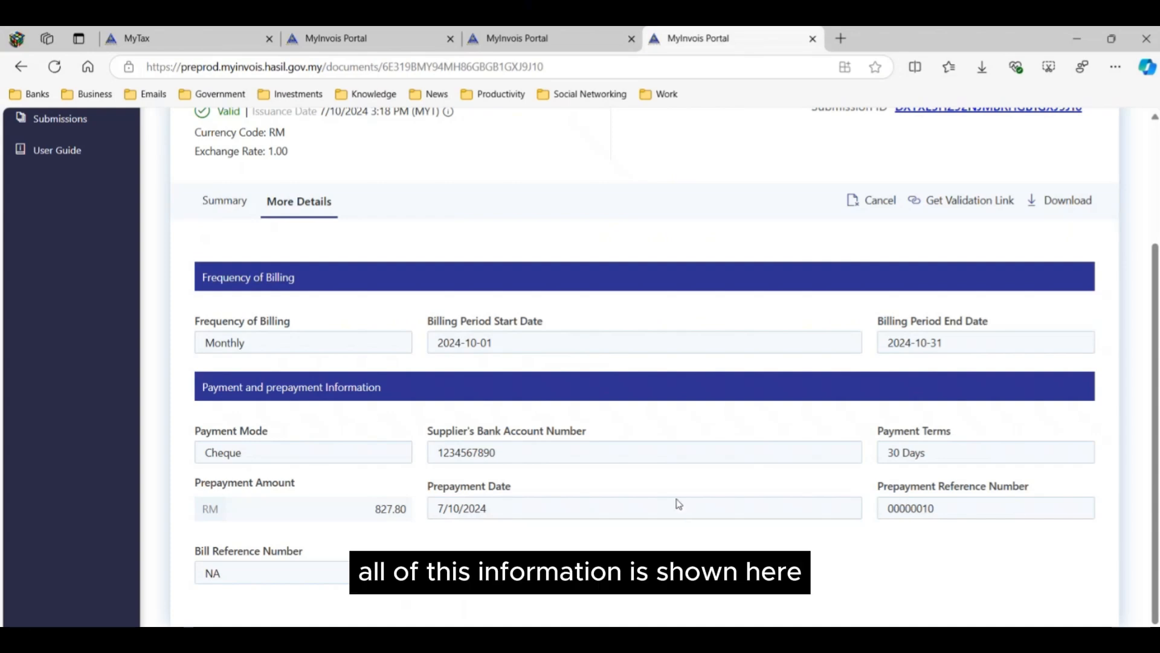
click(229, 204)
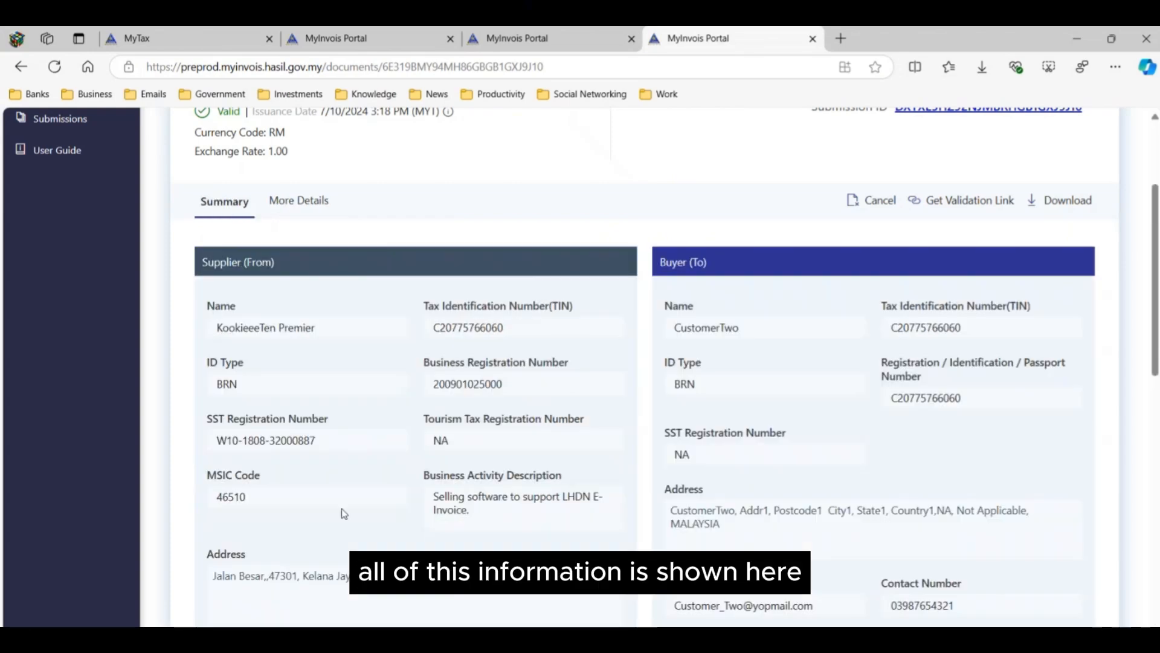
Step: Switch to ABSS Premier, view the invoice's e-invoice detail and preview it at ABSS Connect
mouse_move(323, 623)
click(386, 514)
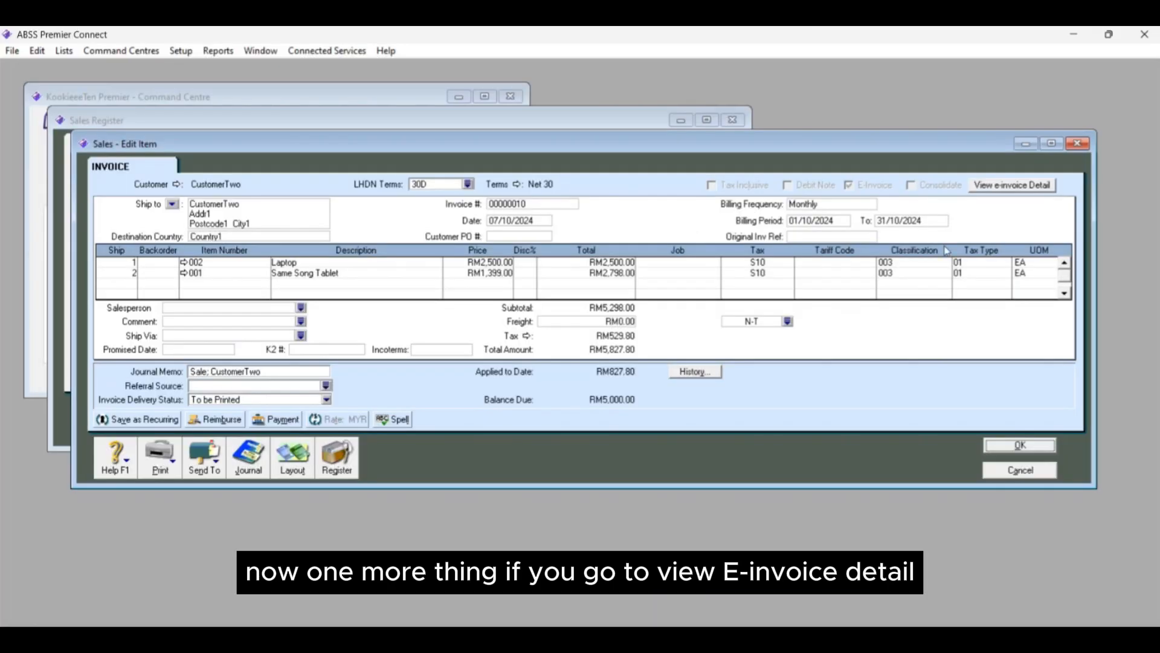
click(1009, 186)
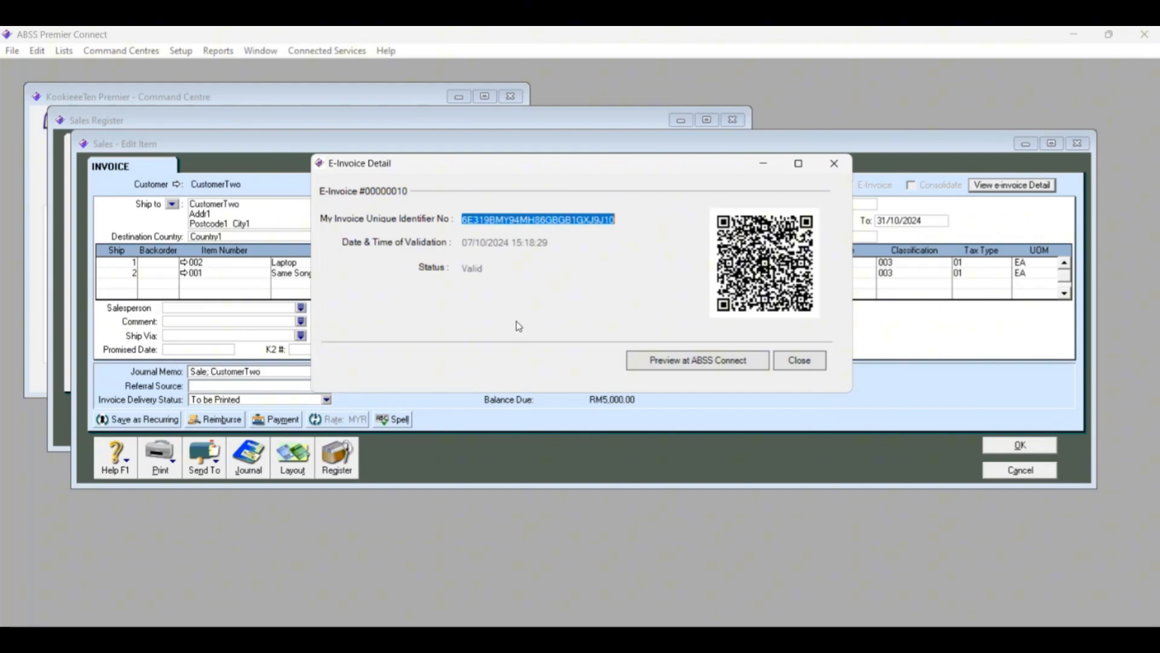
click(692, 363)
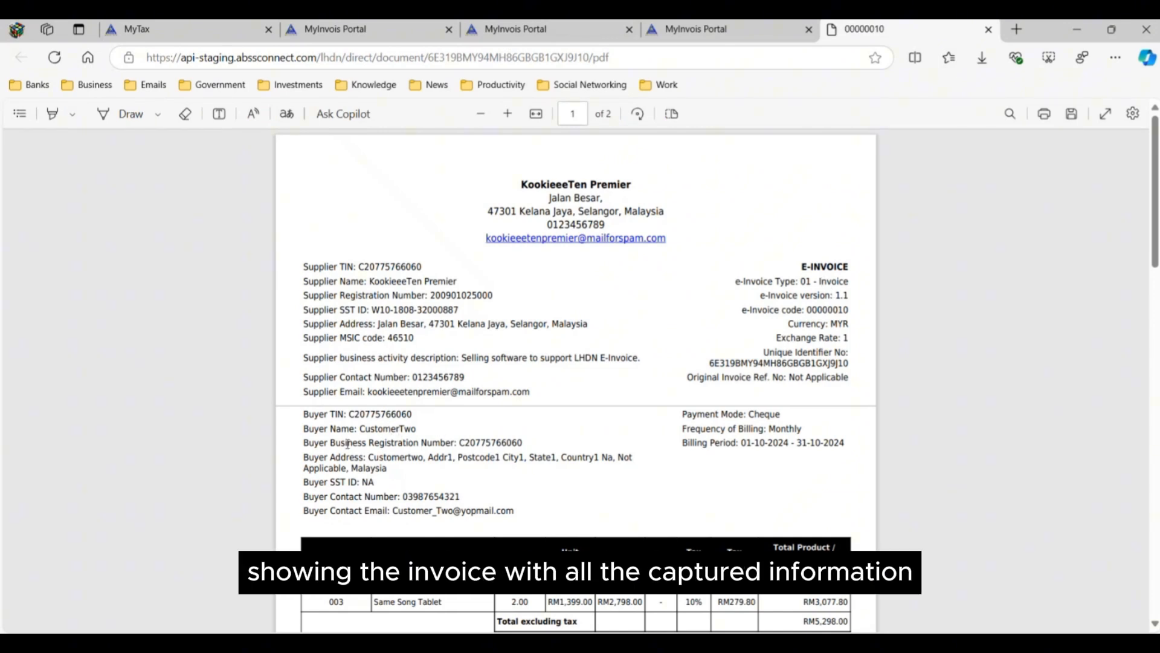
Step: Look through both pages of the e-invoice PDF, including party details, line items, tax breakdown, digital signature and QR code
scroll(518, 476, down, 2)
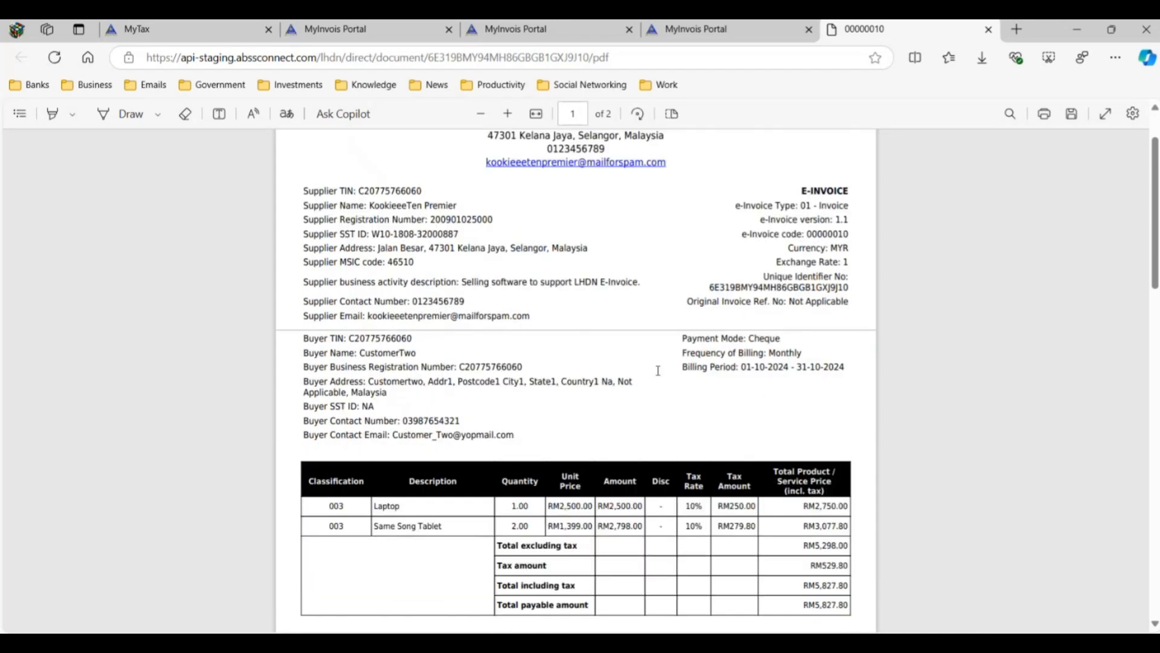
scroll(633, 433, down, 2)
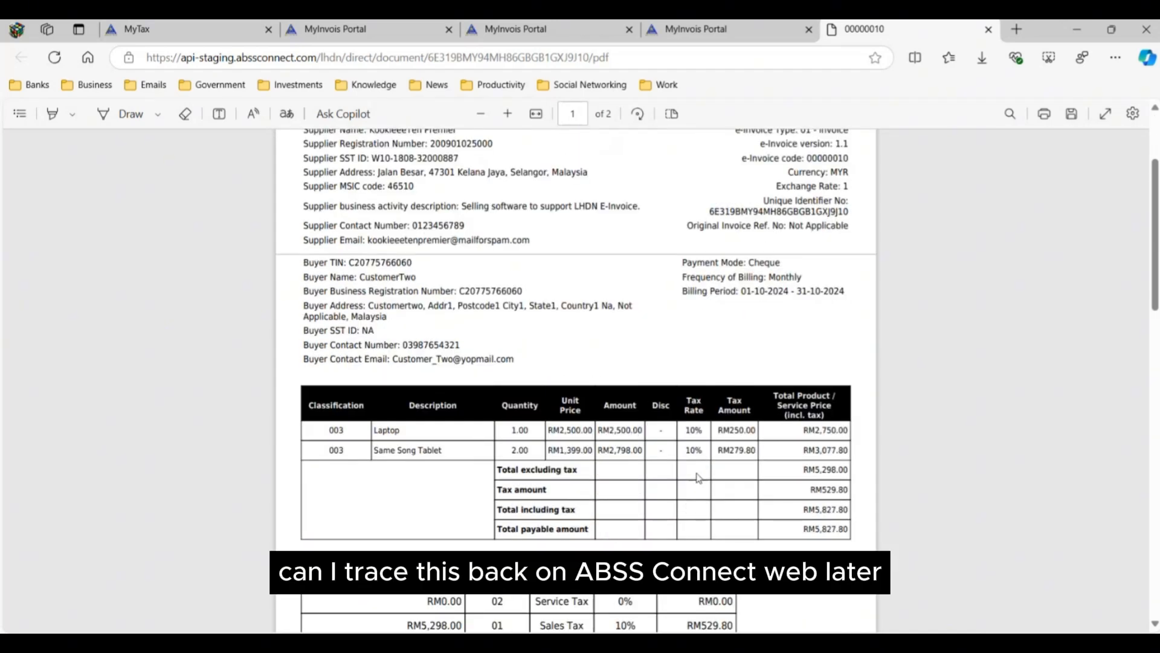
scroll(695, 477, down, 12)
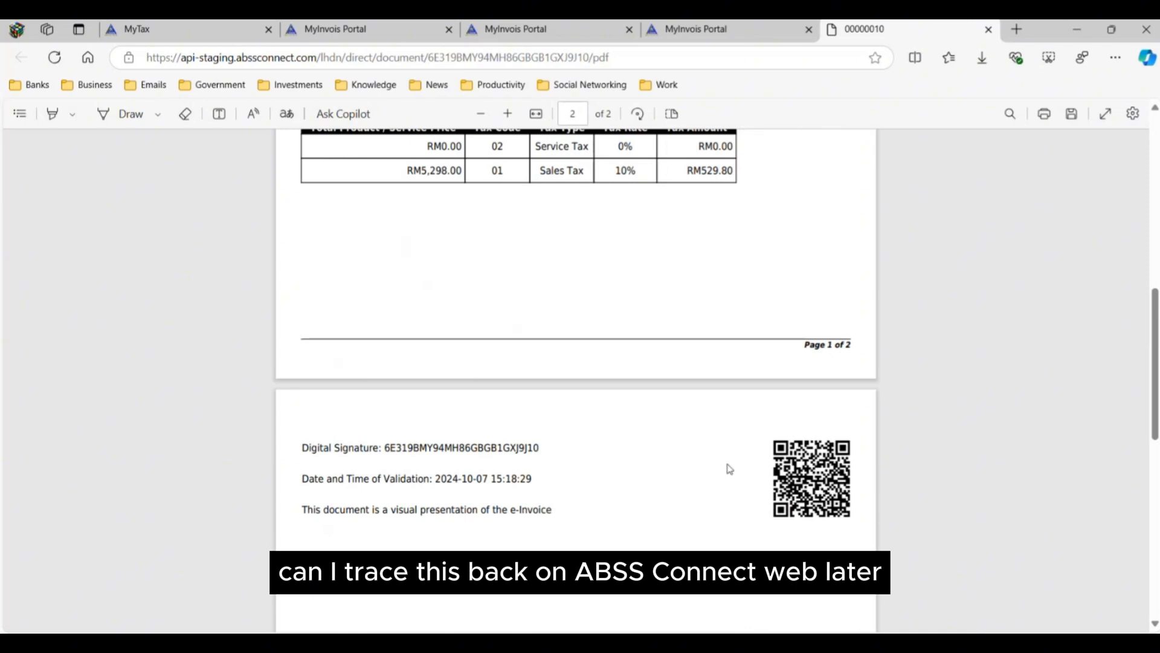
scroll(728, 469, up, 10)
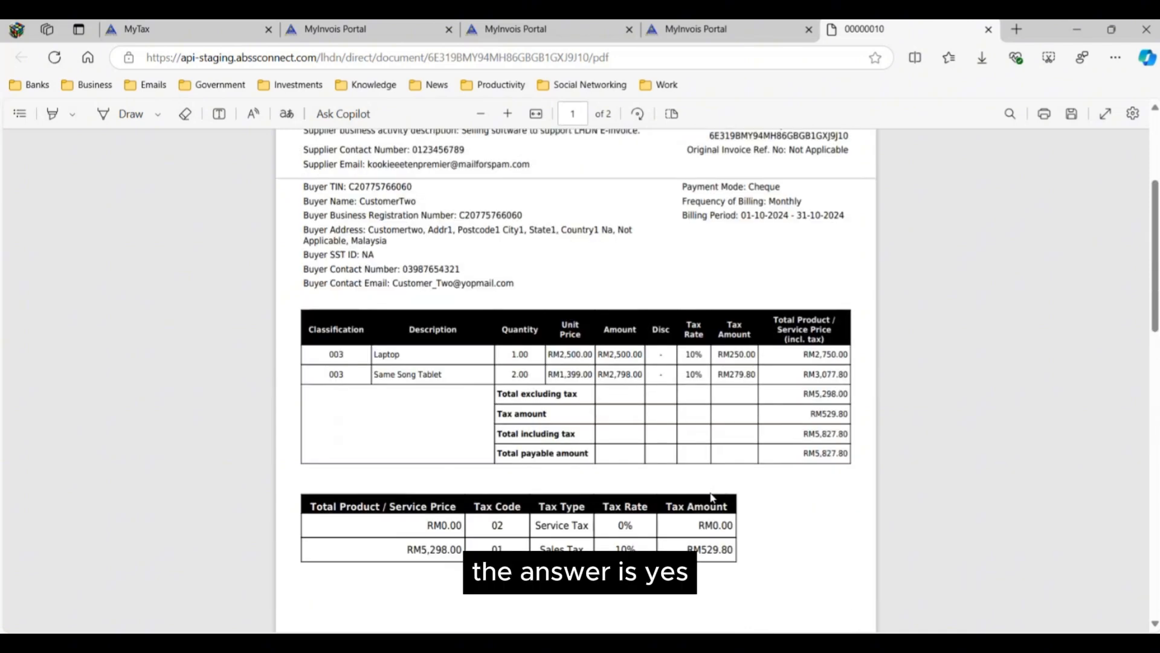
scroll(711, 497, up, 6)
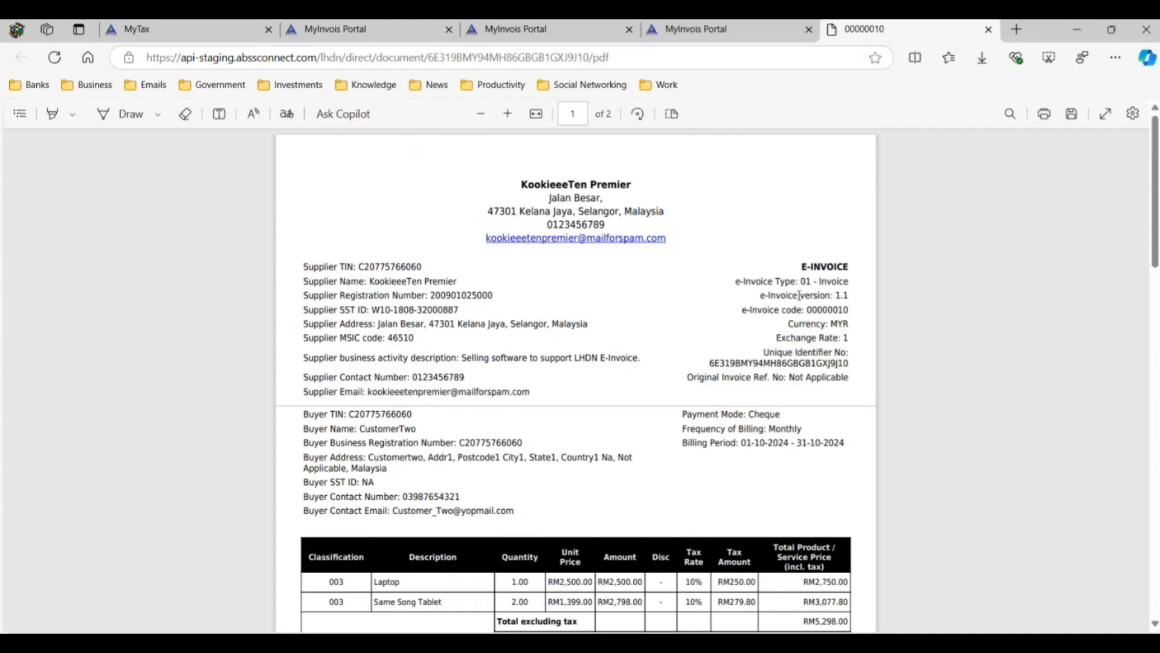
Step: Open the ABSS Connect site at staging.abssconnect.com in a new browser tab
click(1016, 29)
text(st)
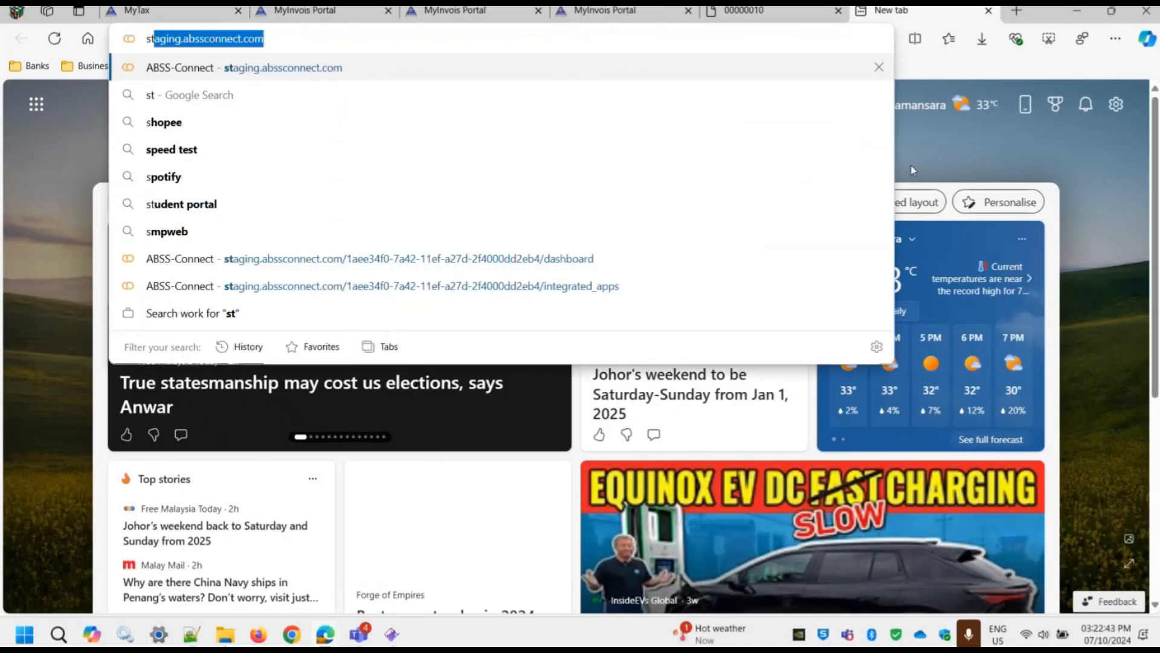
text(aging)
key(Return)
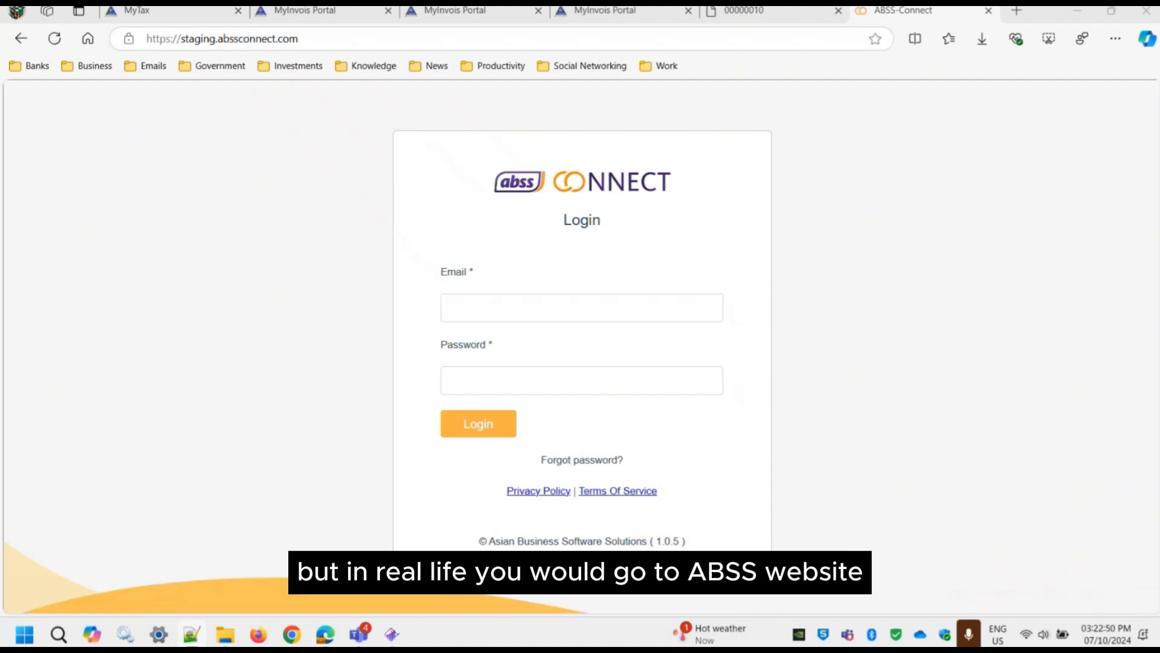
Step: Log in to ABSS Connect with the account e-mail and the account password
click(520, 311)
key(ctrl+v)
click(578, 370)
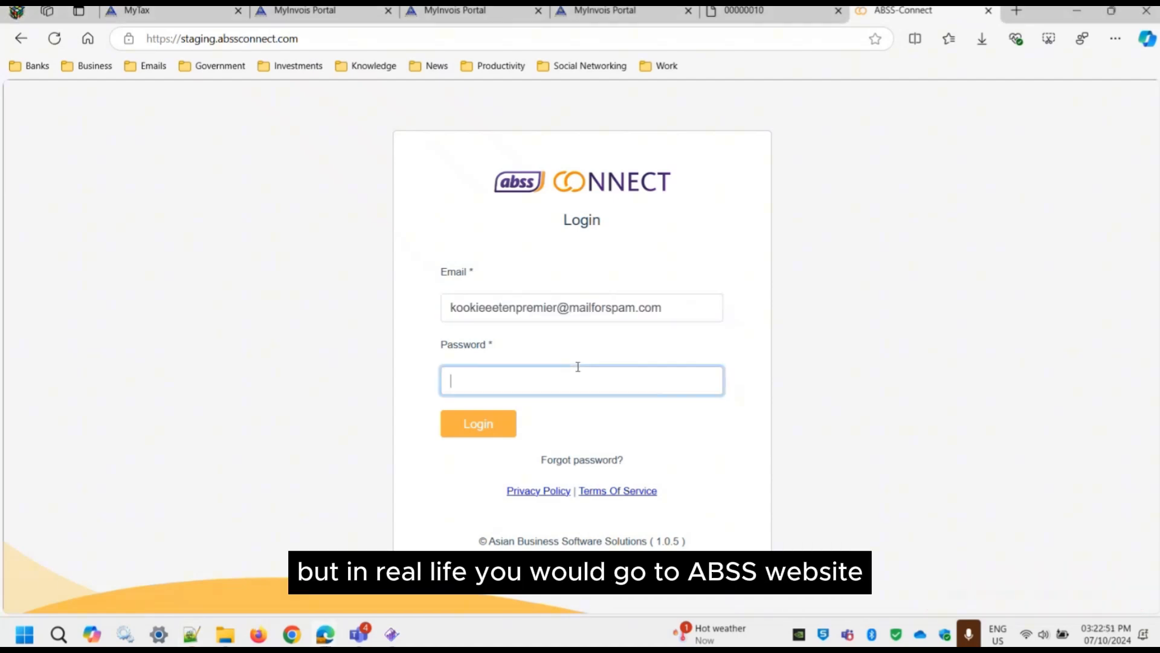
key(ctrl+v)
click(484, 430)
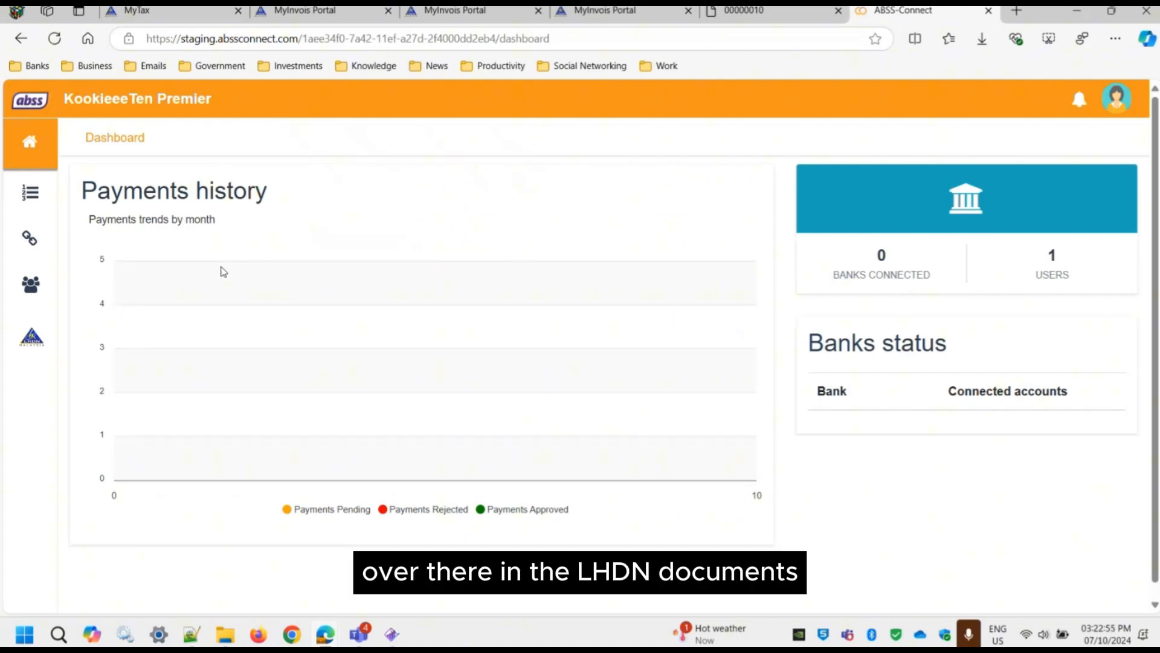
Step: Open the LHDN documents list, check the buyer's e-mail address and send CustomerTwo's 5,827.80 sales invoice by e-mail
click(28, 337)
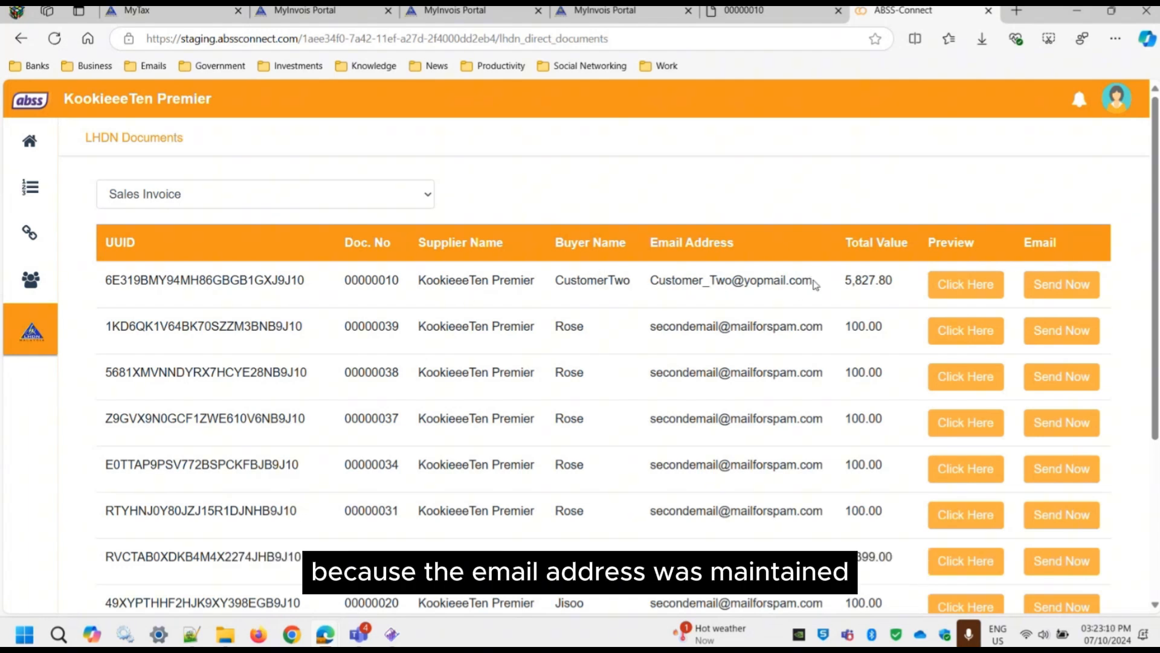
drag(815, 284, 646, 288)
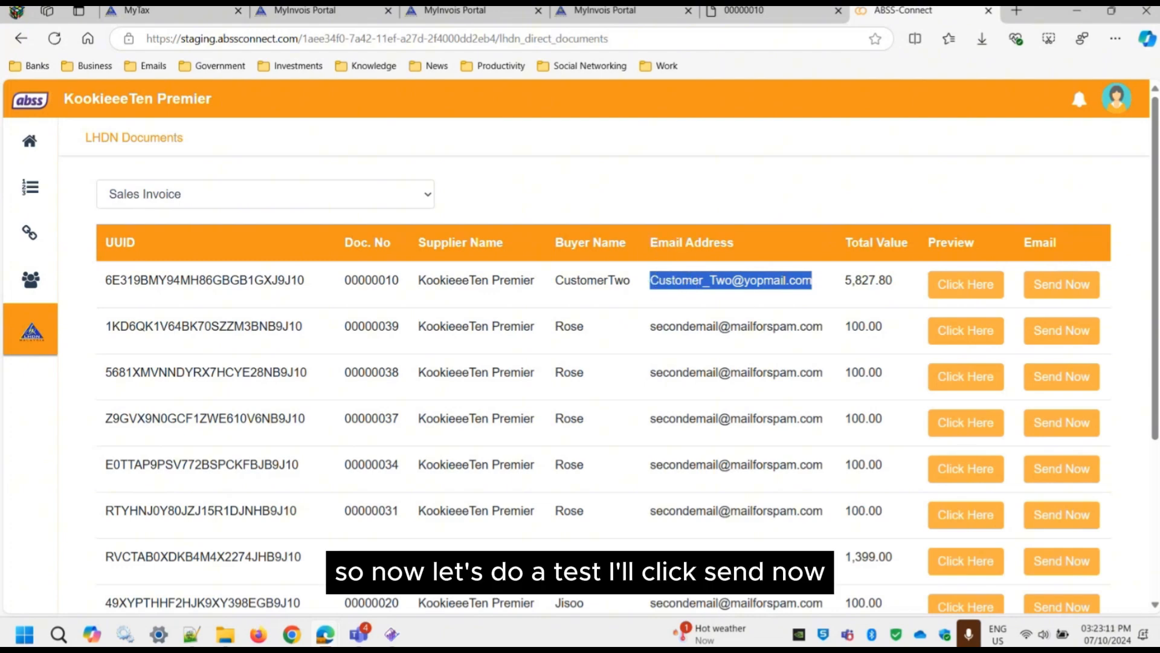
click(715, 297)
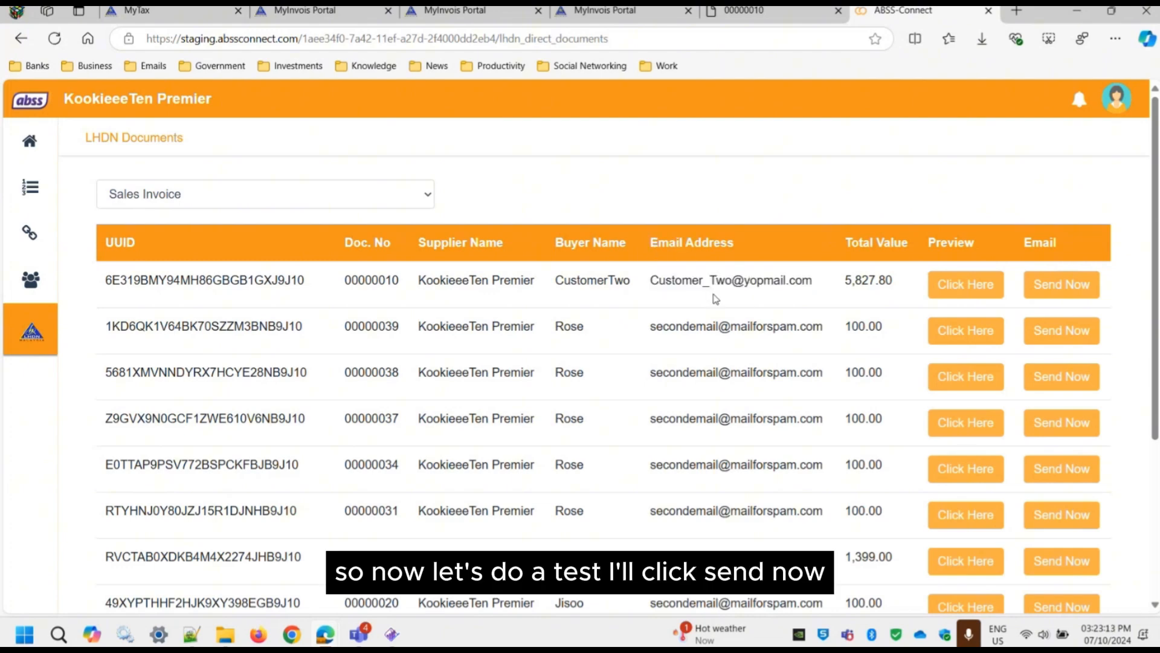
click(1067, 285)
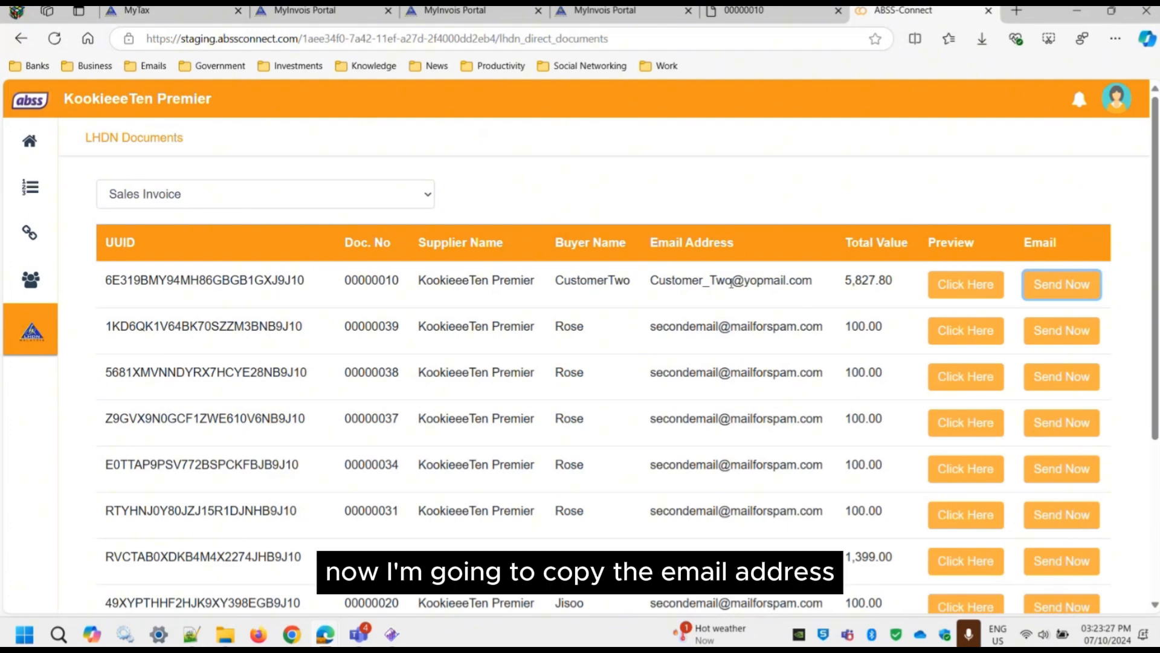
Step: Copy the buyer's mailbox name from CustomerTwo's 5,827.80 invoice row and open yopmail.com in a new browser tab
drag(732, 283, 650, 281)
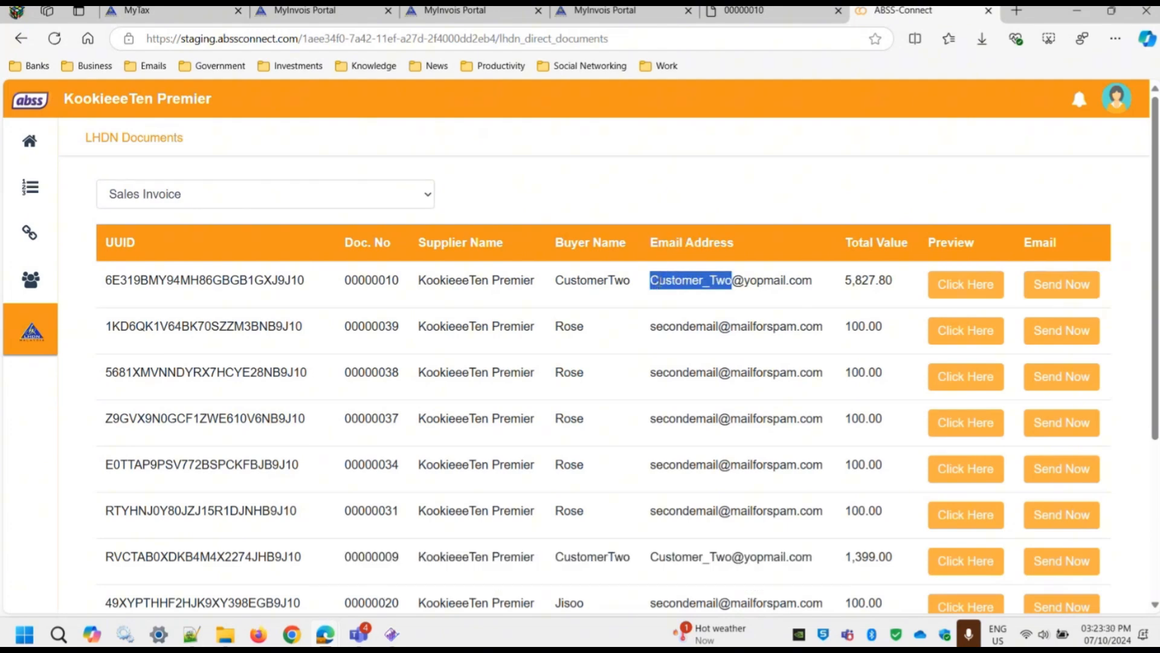
right_click(659, 281)
click(692, 300)
click(733, 283)
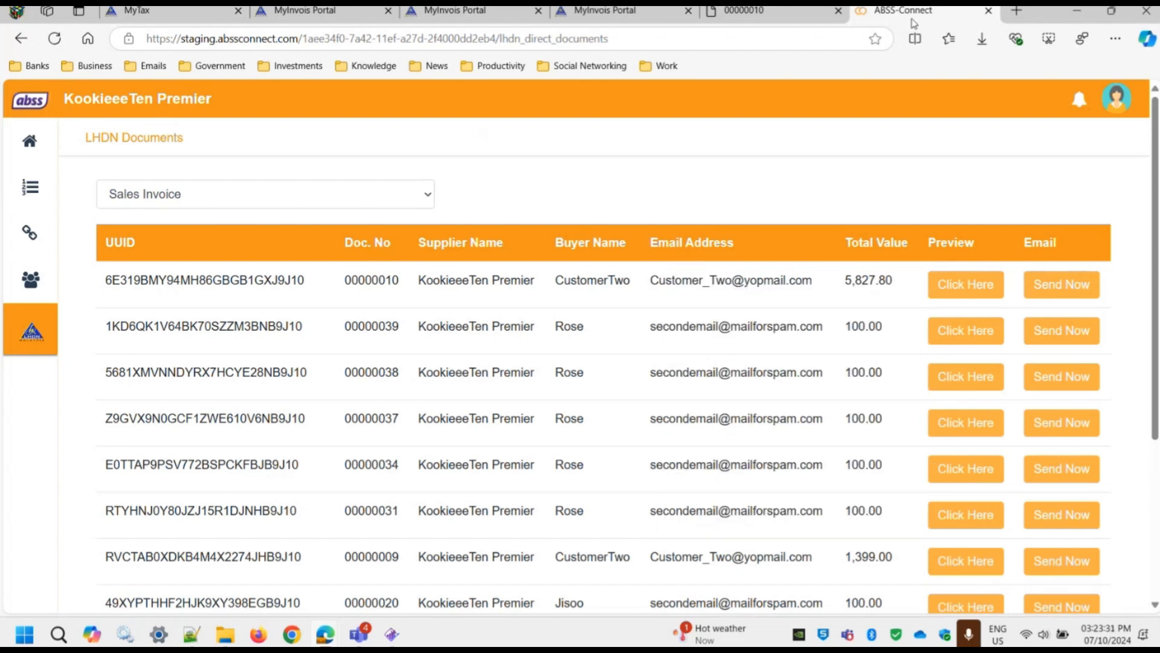
click(1016, 10)
text(yopmail.com)
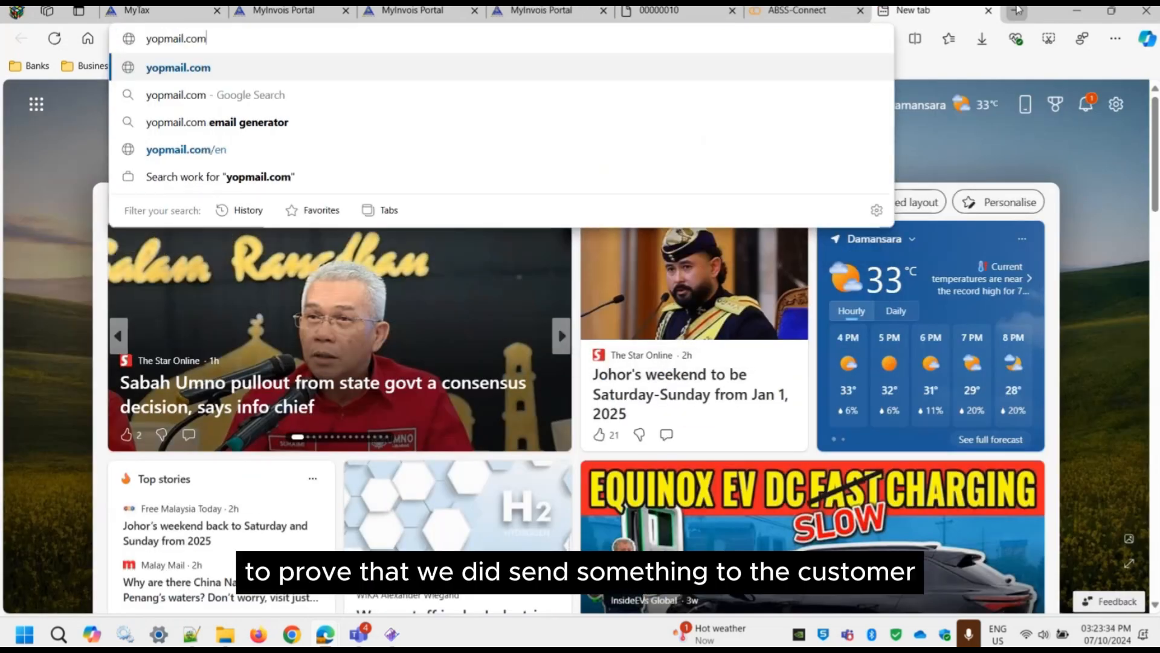
key(Return)
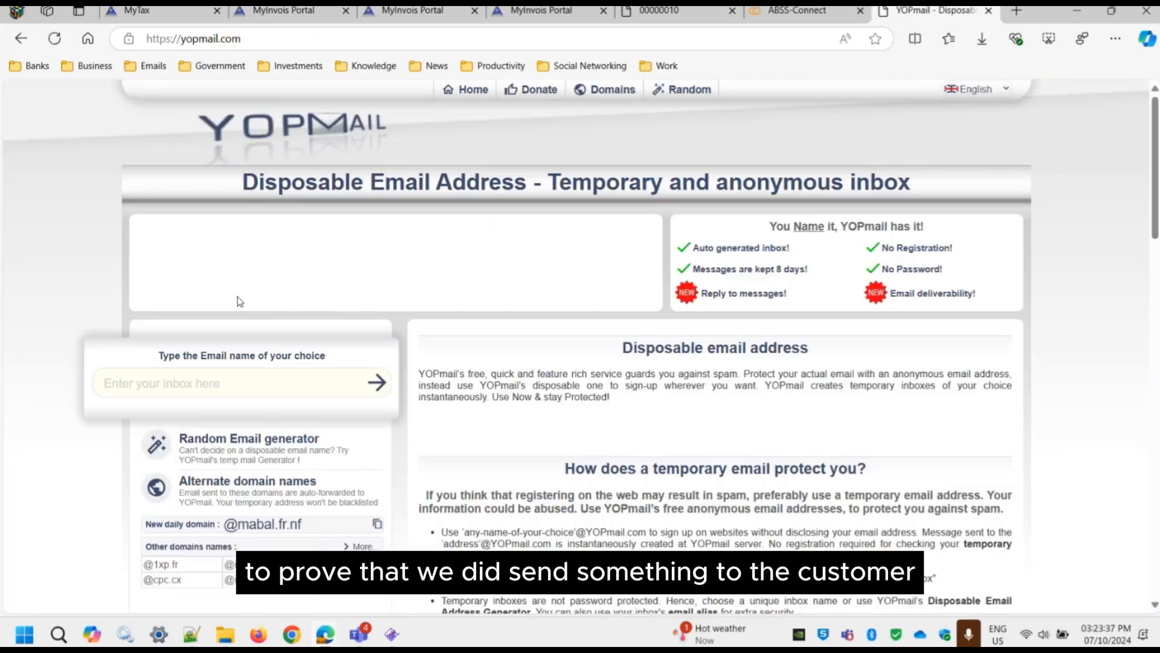
Step: Open the buyer's YOPmail inbox with the copied mailbox name and view the e-invoice PDF attached to the ABSS Connect e-mail
click(242, 382)
text(Customer_Two)
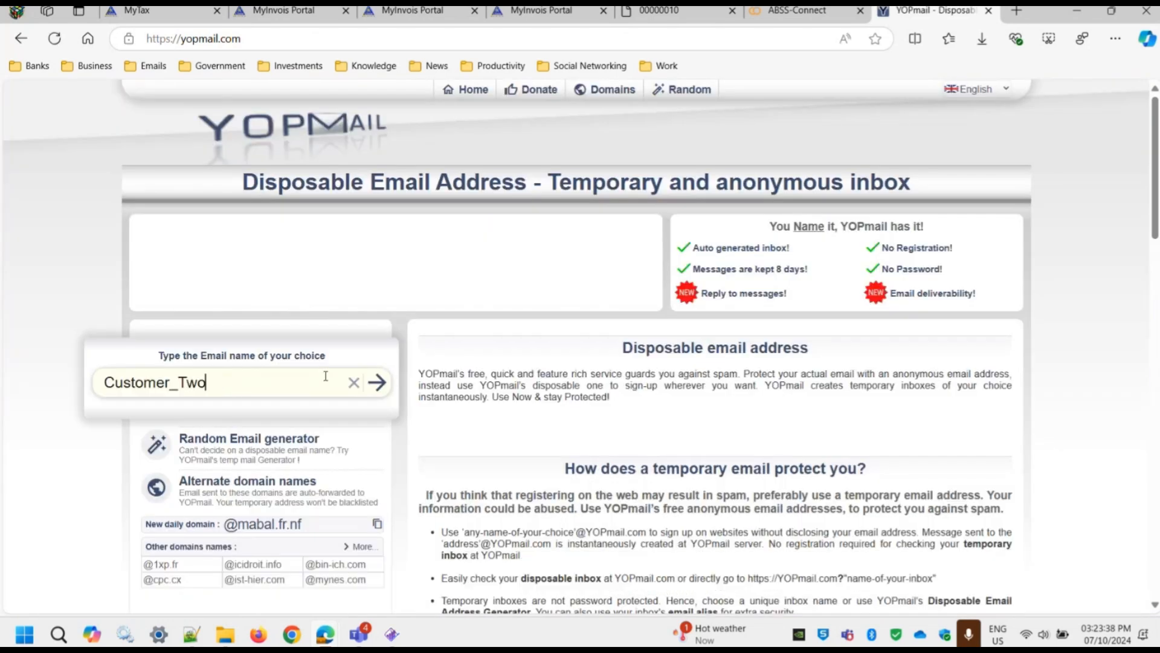
click(377, 382)
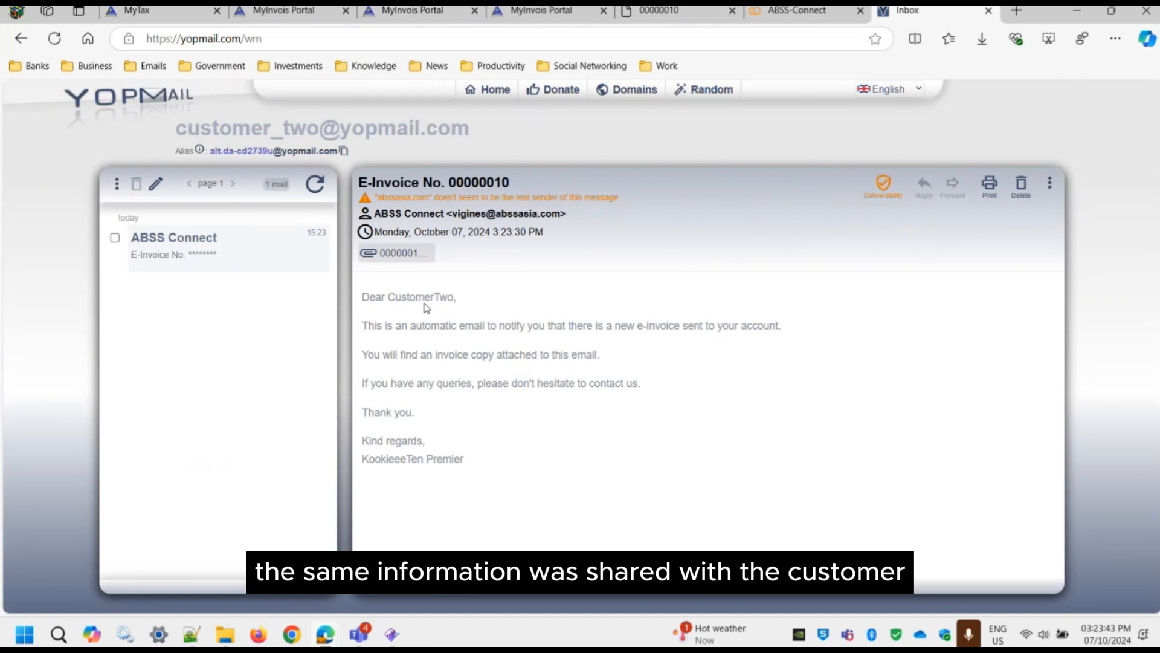
click(403, 254)
click(803, 118)
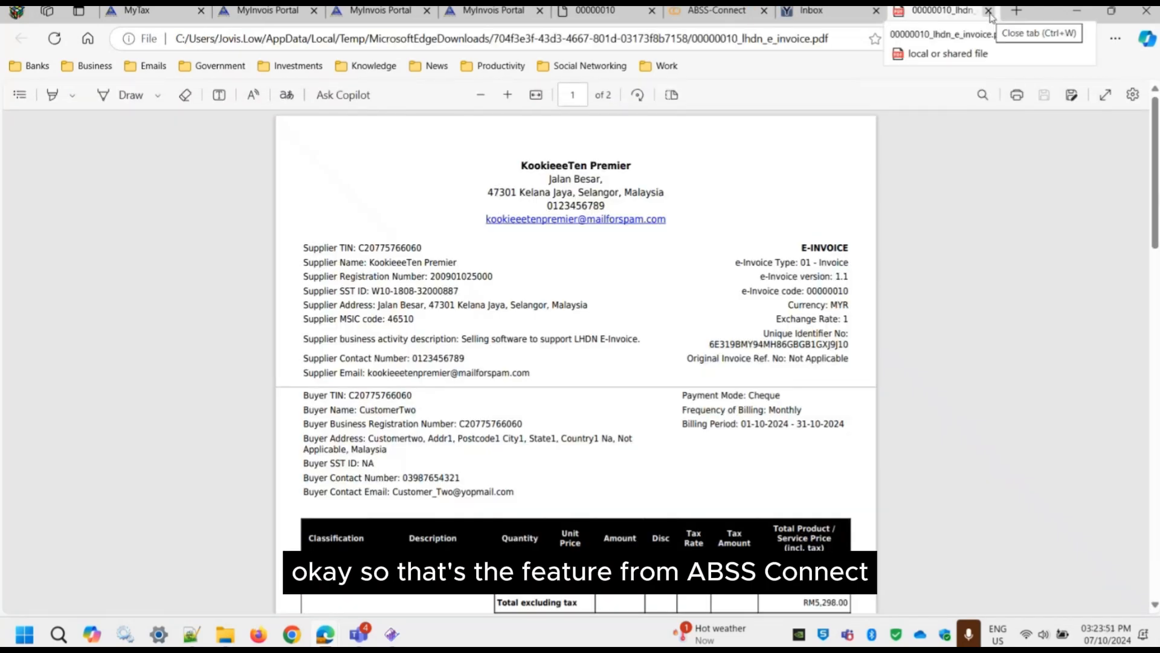
Step: Return to the LHDN documents list in ABSS Connect and filter it by Self-Billed Invoice
click(726, 14)
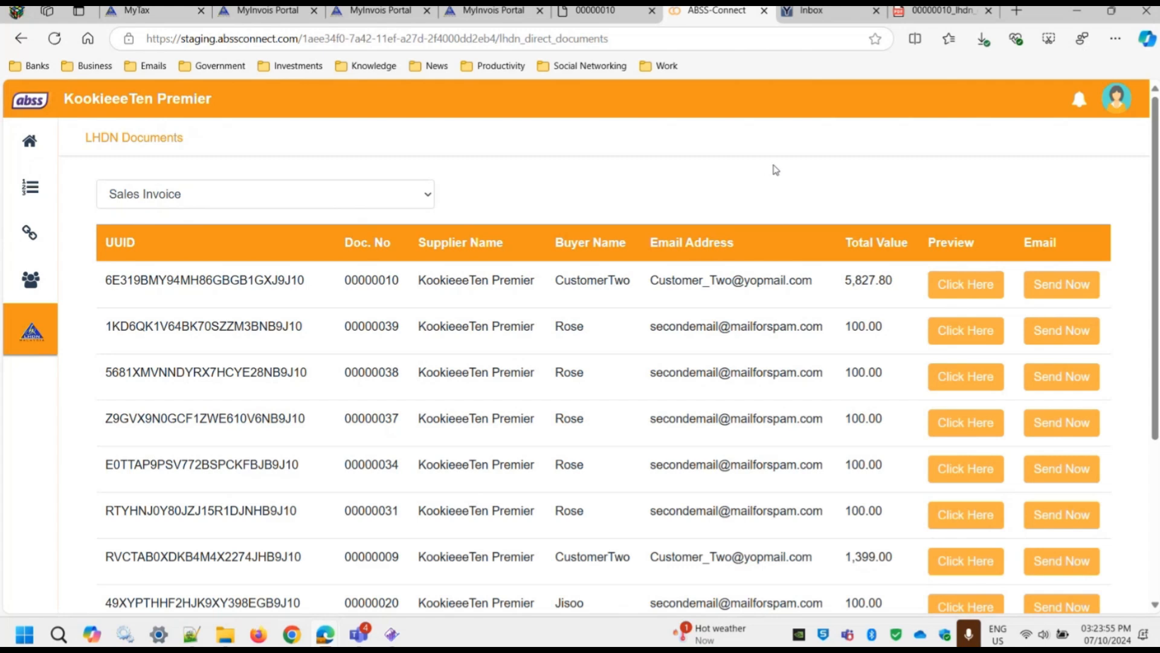
click(426, 196)
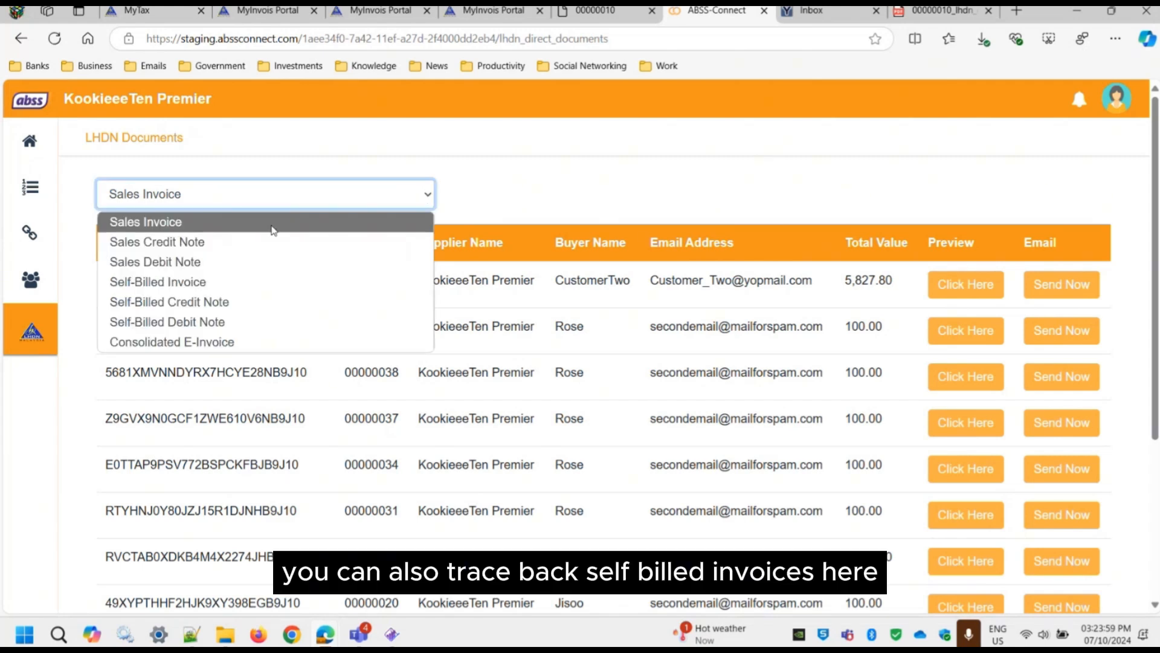
click(269, 281)
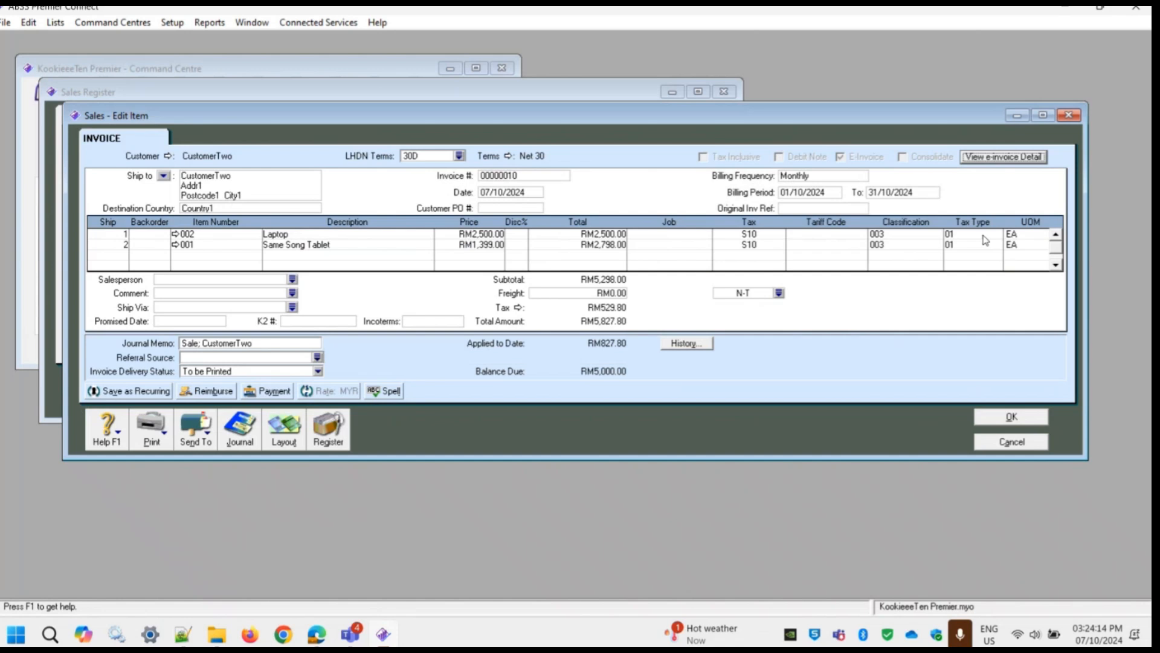
Step: Switch to ABSS Premier and close CustomerTwo's invoice without saving to return to the Sales Register
click(1011, 442)
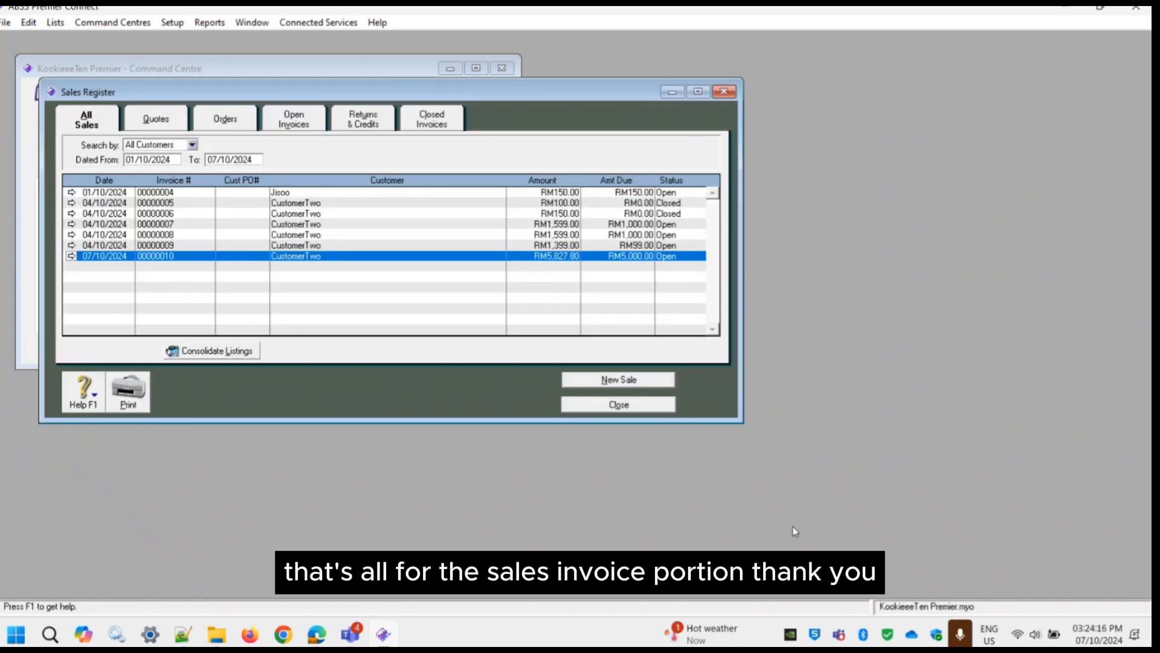
mouse_move(349, 639)
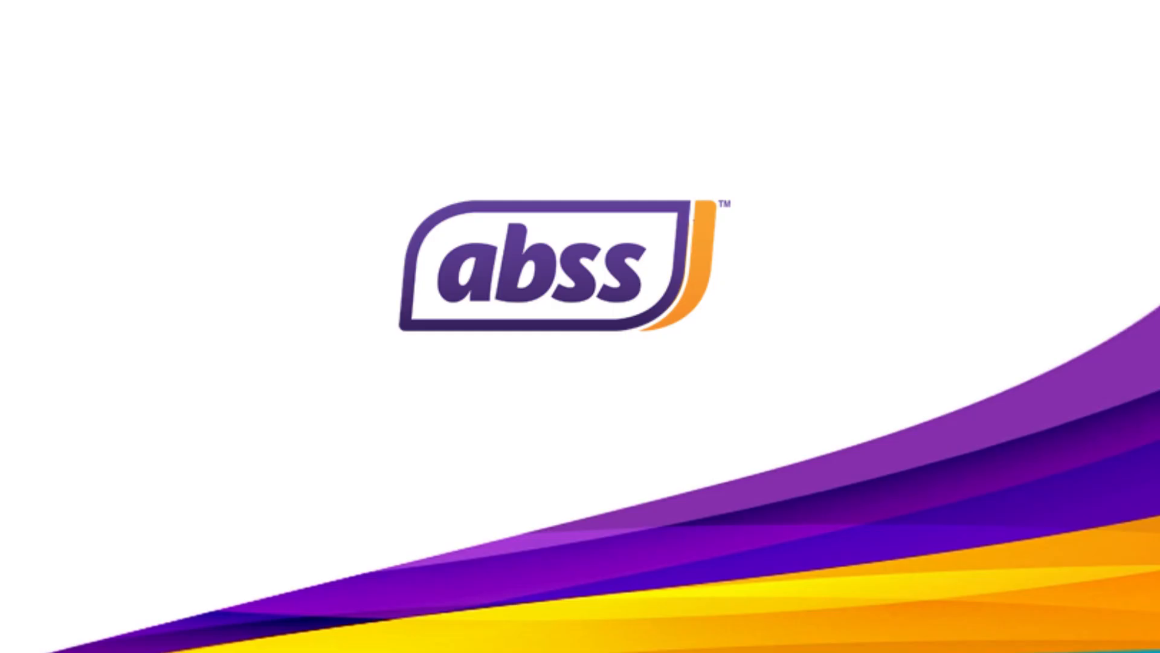